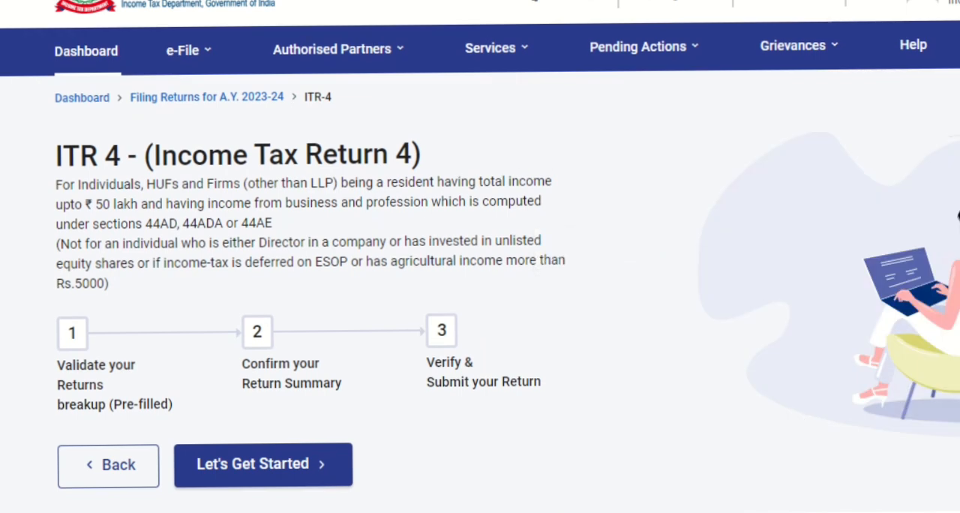
# - Start the ITR-4 return with taxable income above the basic exemption limit as the filing reason and acknowledge the pre-filled data notice
pyautogui.click(222, 468)
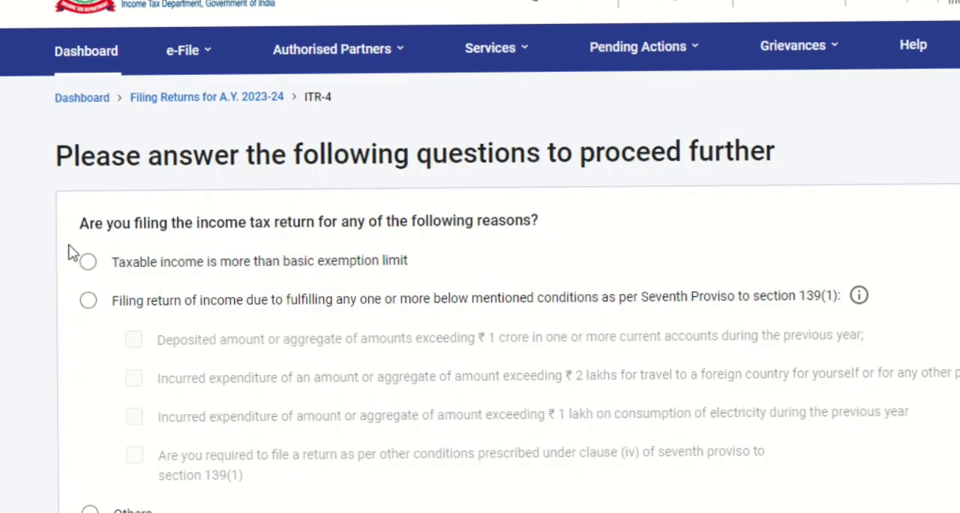
pyautogui.click(88, 262)
pyautogui.scroll(-4, 480, 300)
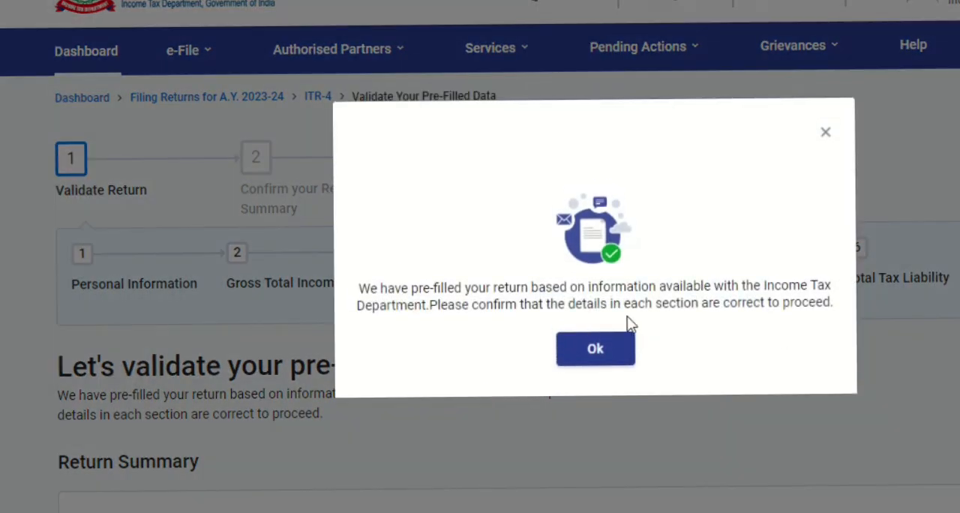
pyautogui.click(574, 342)
# - Look through the return summary sections and open Personal Information for verification
pyautogui.scroll(-5, 480, 300)
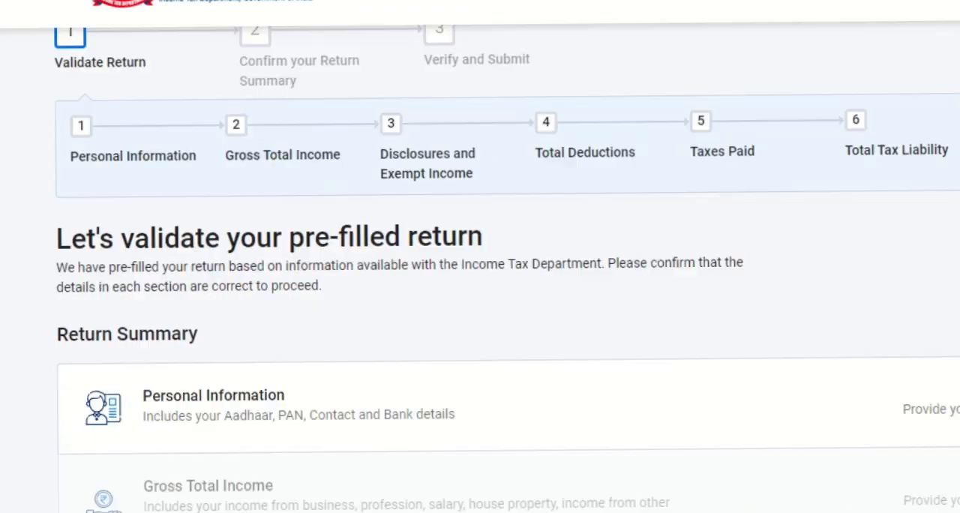
pyautogui.scroll(-5, 480, 300)
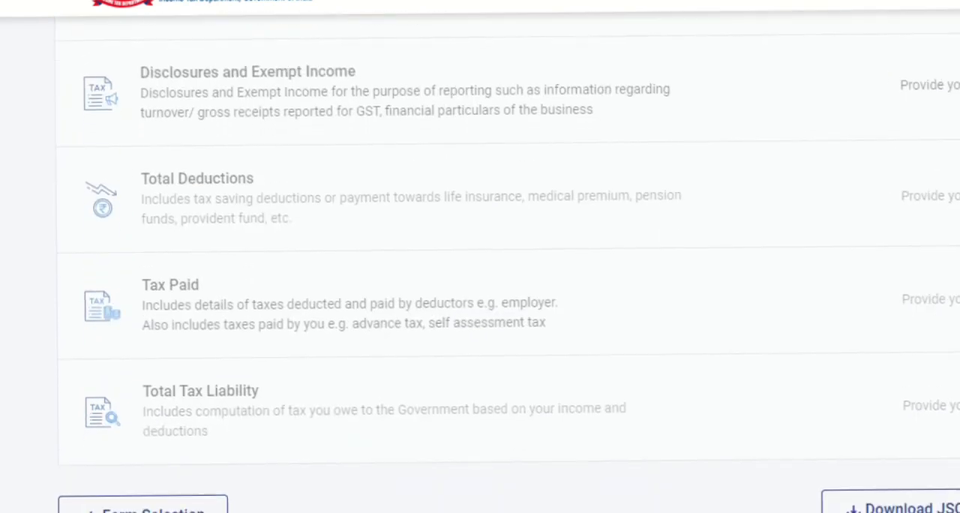
pyautogui.scroll(1, 480, 300)
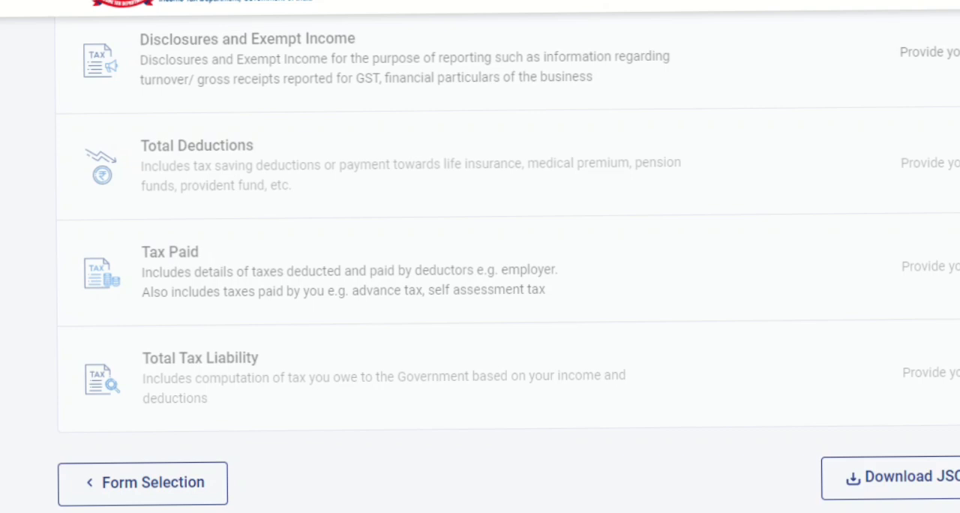
pyautogui.scroll(2, 480, 262)
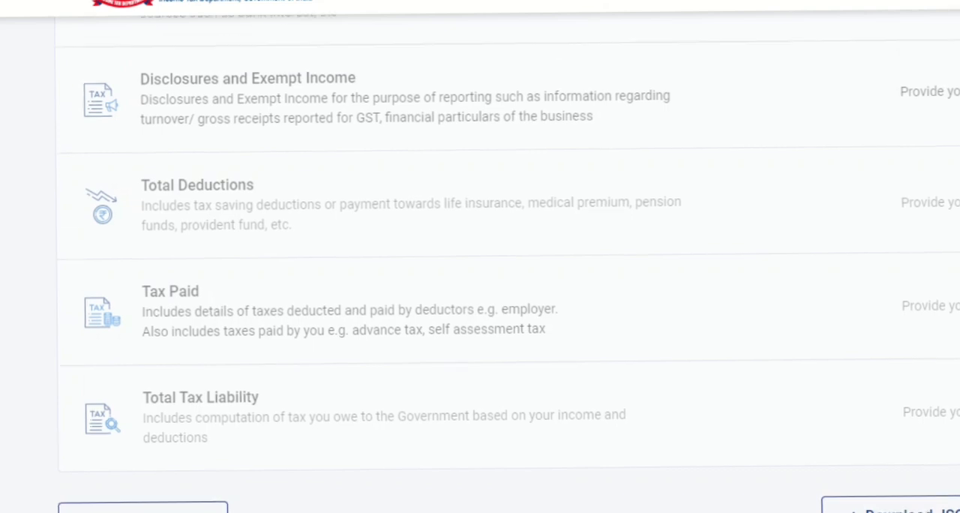
pyautogui.scroll(2, 585, 125)
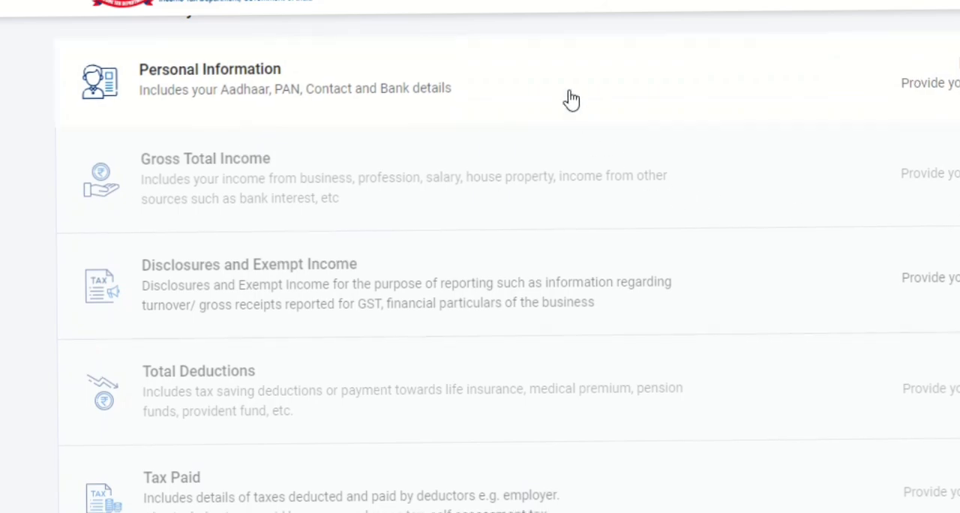
pyautogui.click(572, 100)
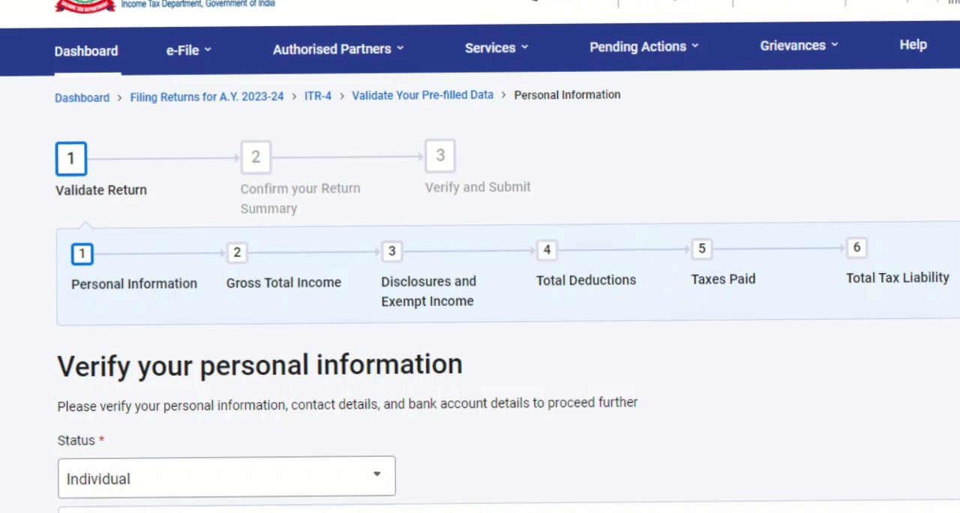
# - Set the nature of employment to Others in the personal information
pyautogui.scroll(-10, 480, 300)
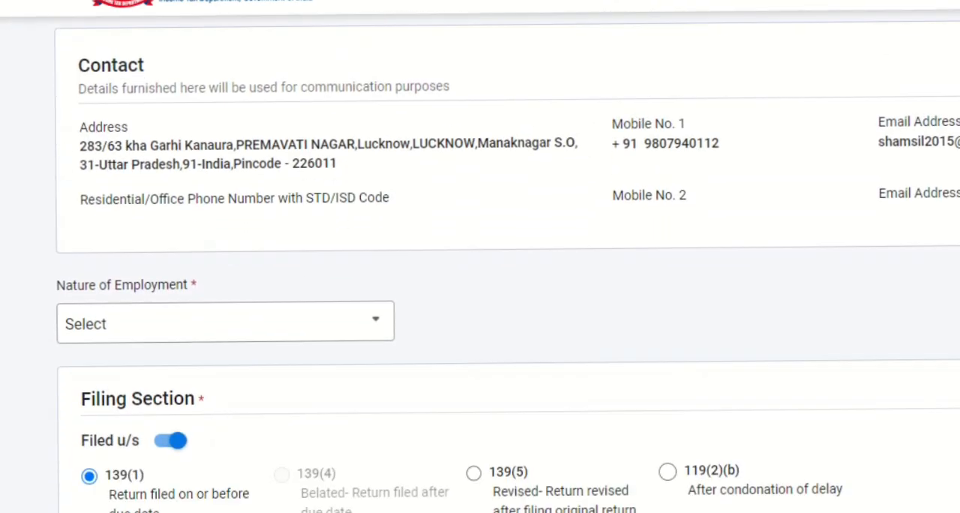
pyautogui.scroll(-2, 480, 300)
pyautogui.click(230, 91)
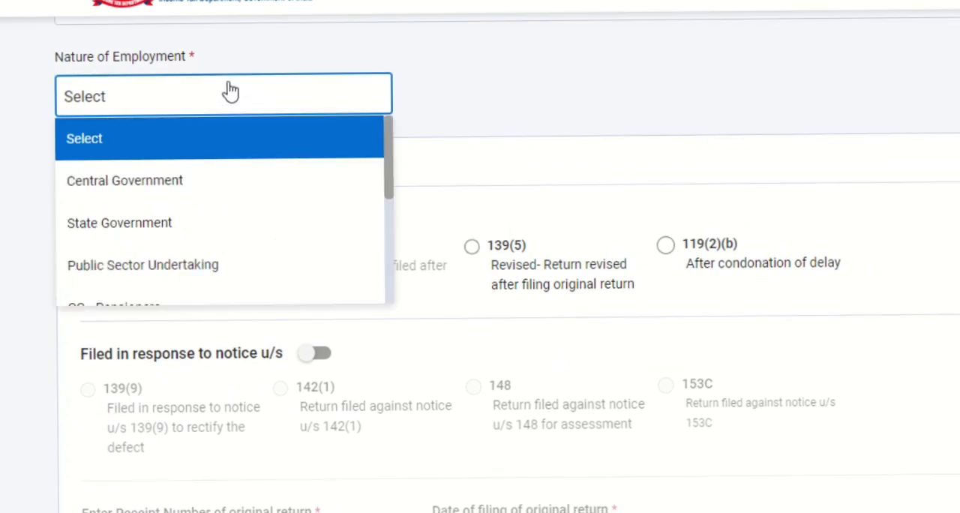
pyautogui.moveTo(391, 165); pyautogui.dragTo(391, 274)
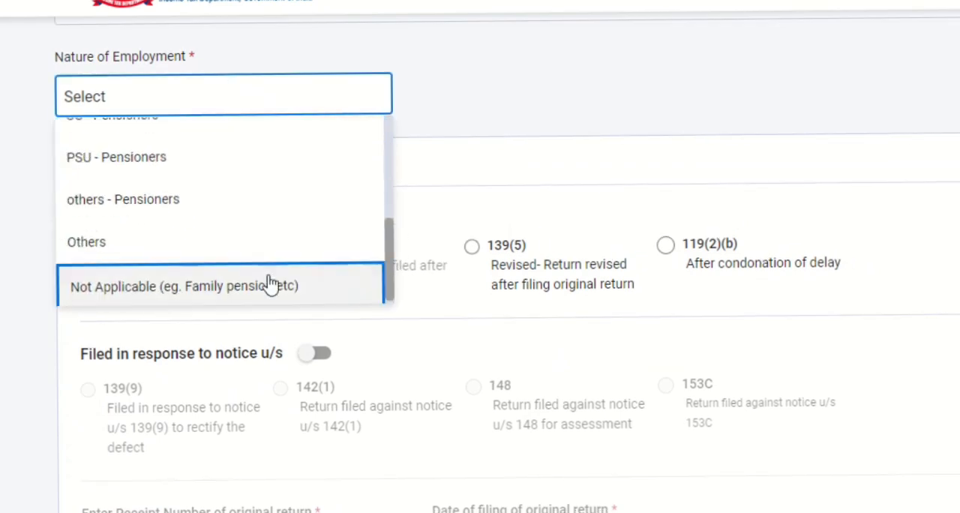
pyautogui.click(206, 260)
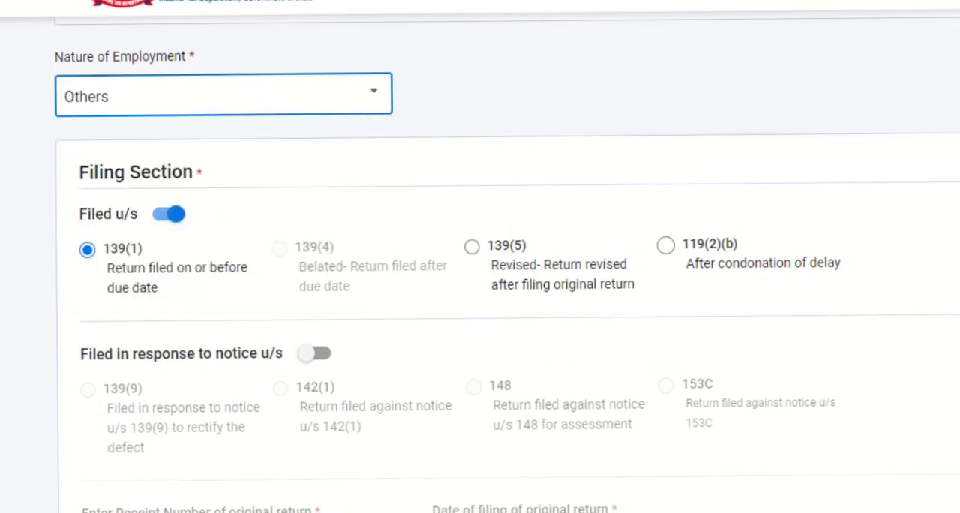
# - Answer No to having opted for the new tax regime in earlier years and choose Not opting for the current assessment year
pyautogui.scroll(-7, 480, 300)
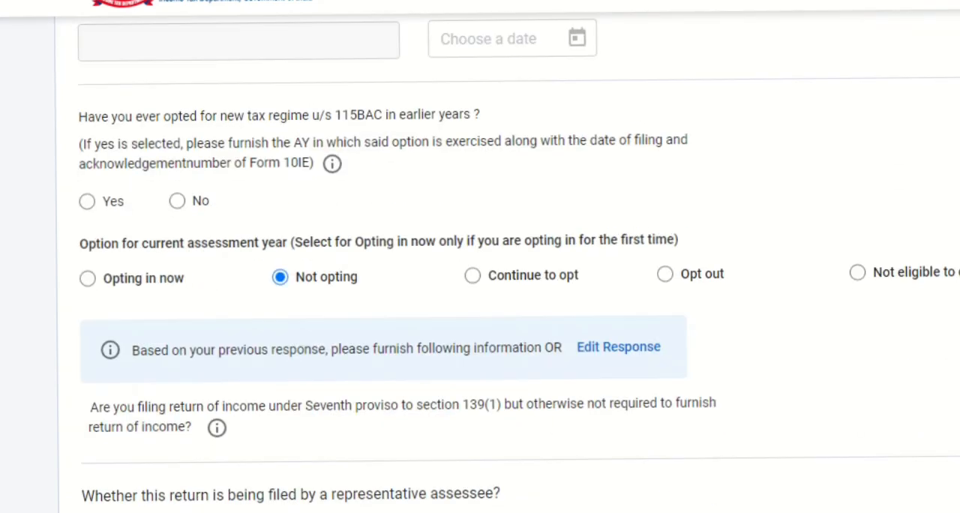
pyautogui.click(177, 201)
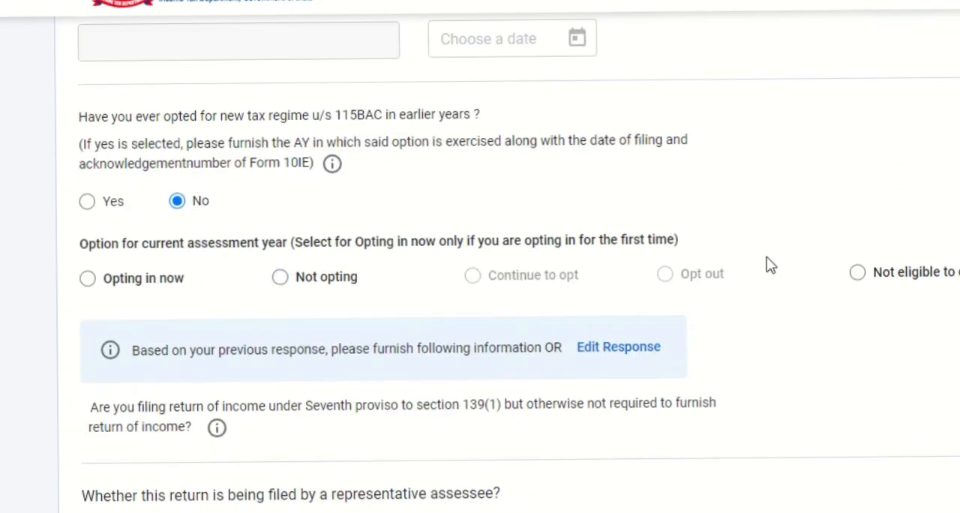
pyautogui.click(277, 277)
# - Answer No to filing by a representative assessee and confirm the personal information section
pyautogui.scroll(-4, 480, 300)
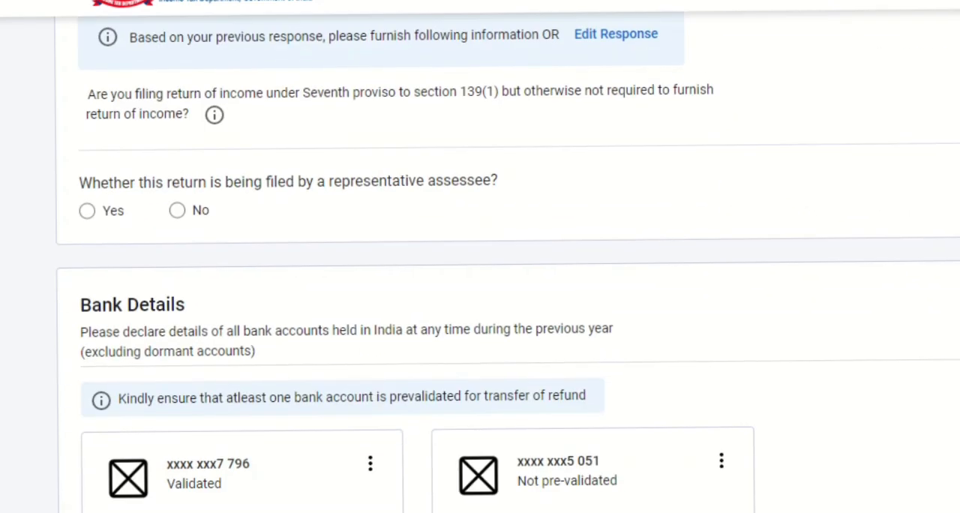
pyautogui.click(176, 213)
pyautogui.scroll(-7, 479, 300)
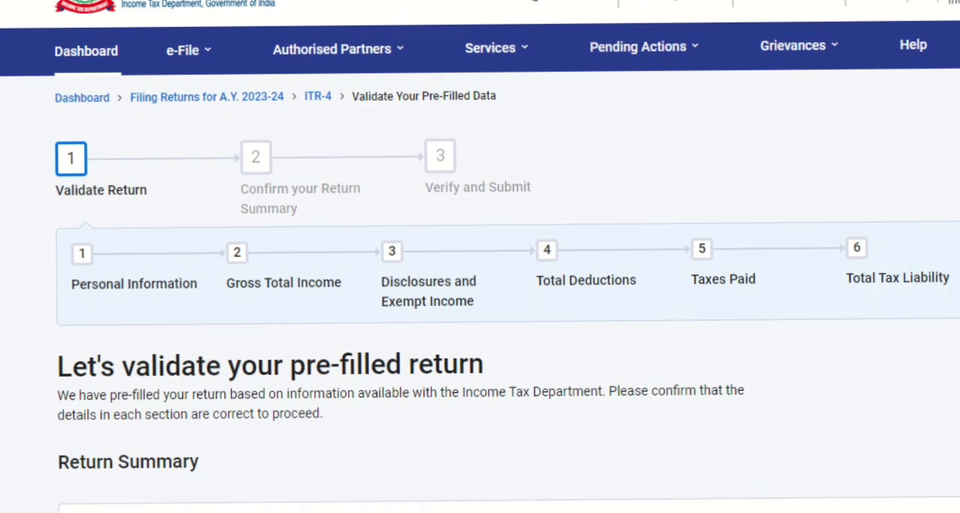
# - Open the Gross Total Income section and skip its salary exemption questions
pyautogui.scroll(-5, 347, 149)
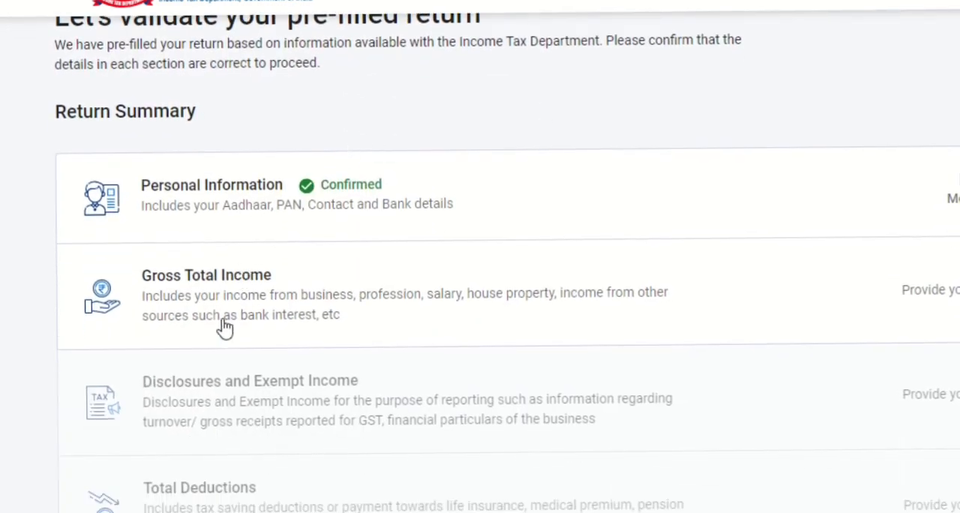
pyautogui.click(300, 285)
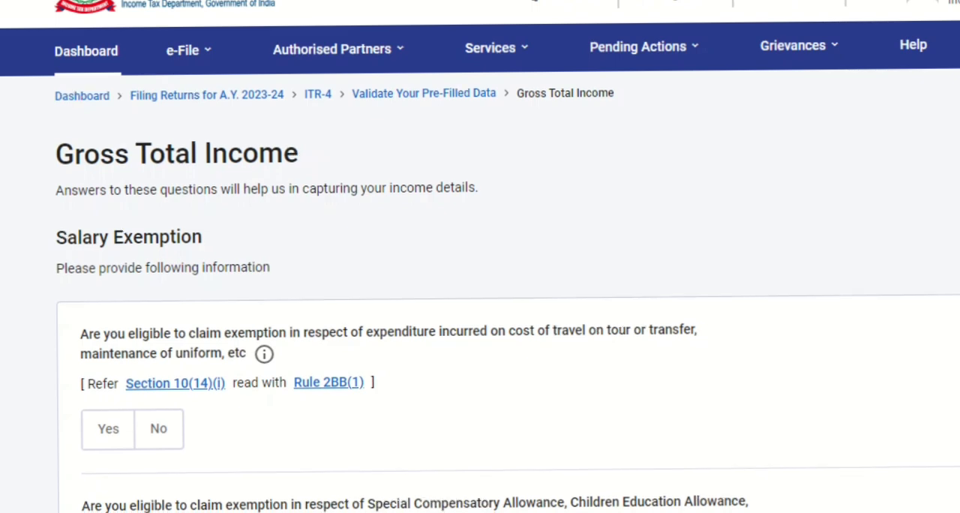
pyautogui.scroll(-9, 479, 263)
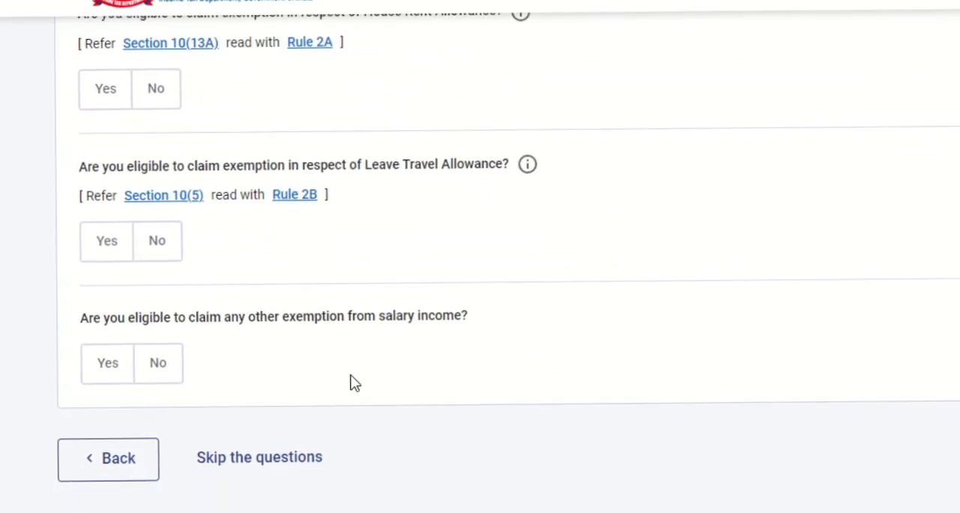
pyautogui.click(212, 459)
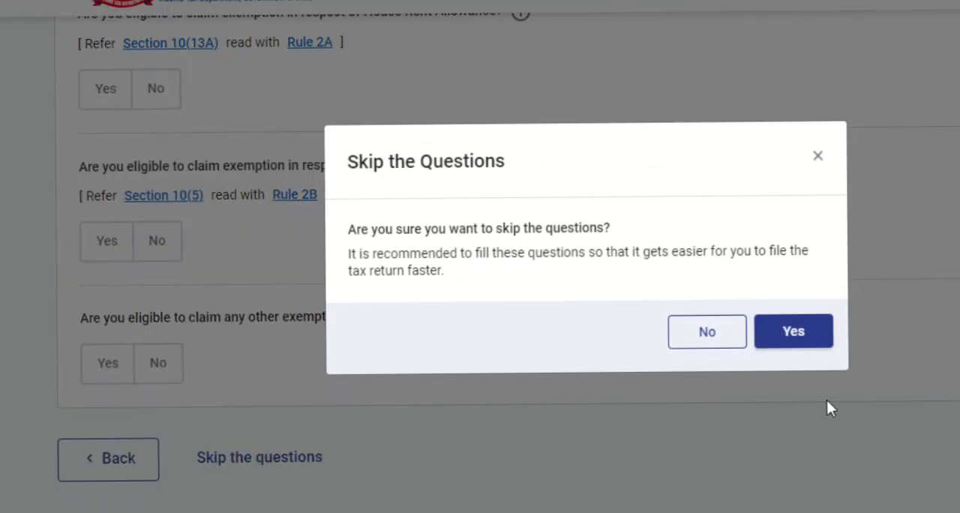
pyautogui.click(797, 337)
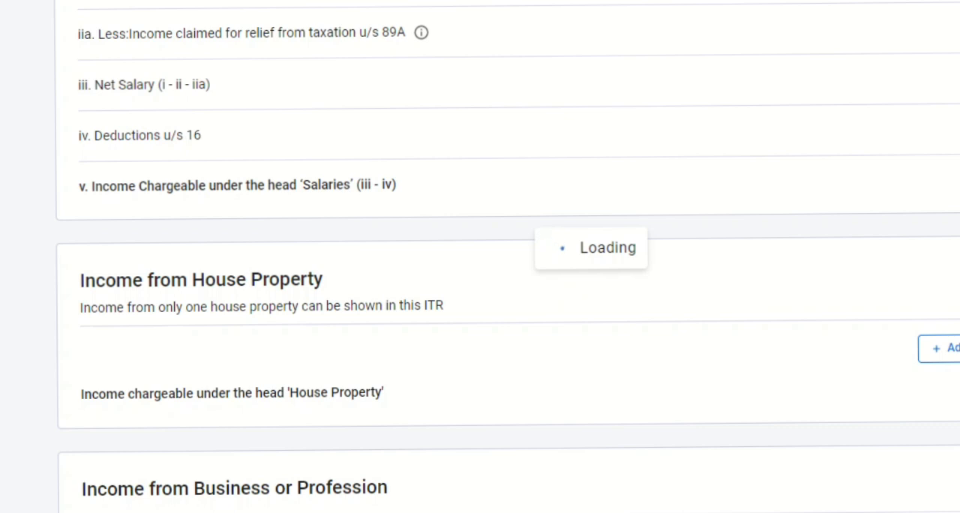
# - Review the salary, house property, business or profession and other sources entries in the income source details
pyautogui.scroll(-3, 480, 256)
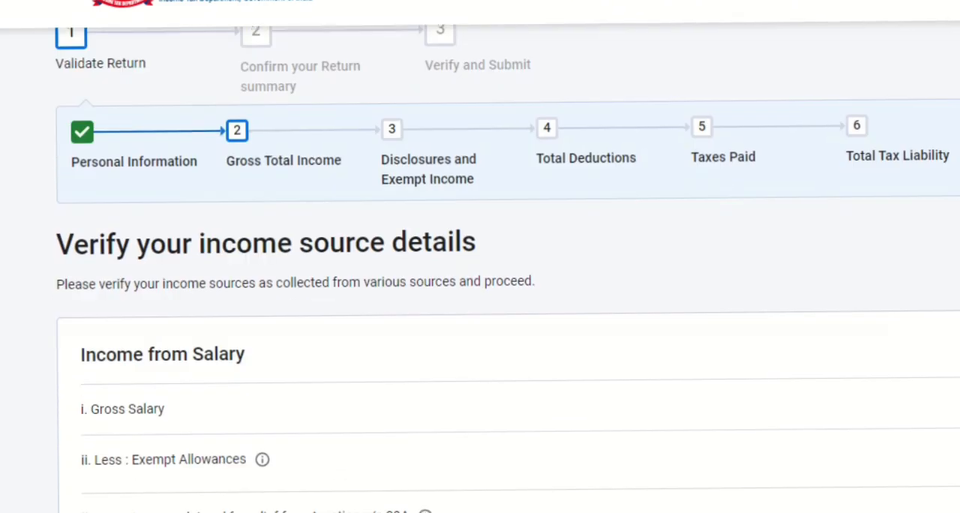
pyautogui.scroll(-3, 480, 257)
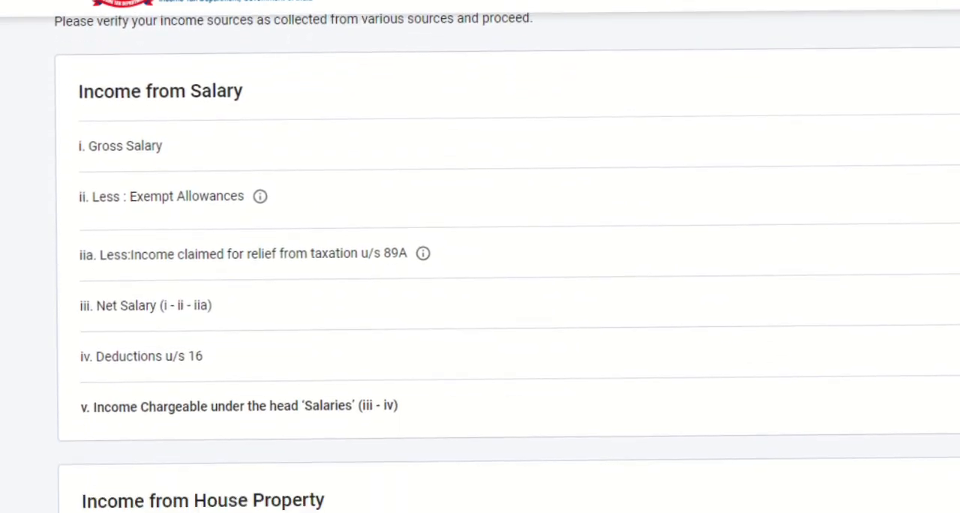
pyautogui.scroll(-4, 480, 256)
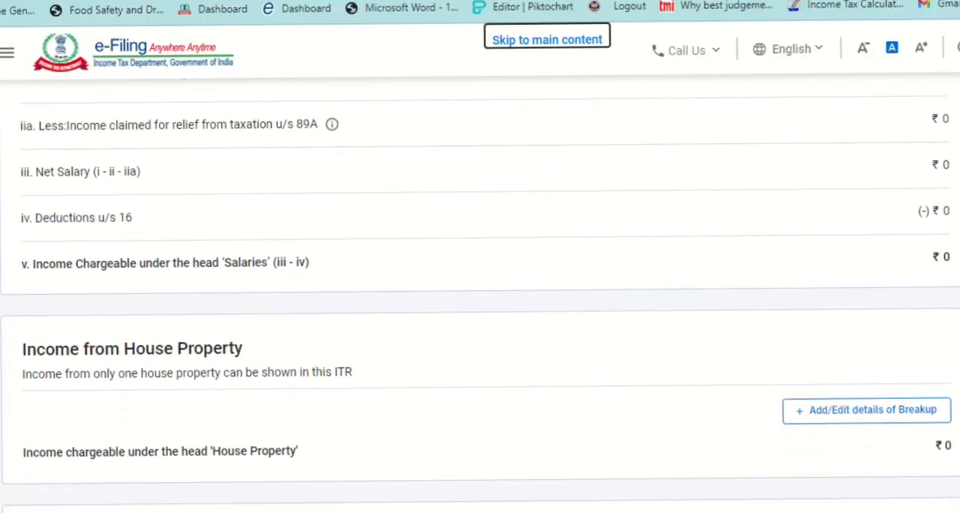
pyautogui.scroll(-4, 543, 213)
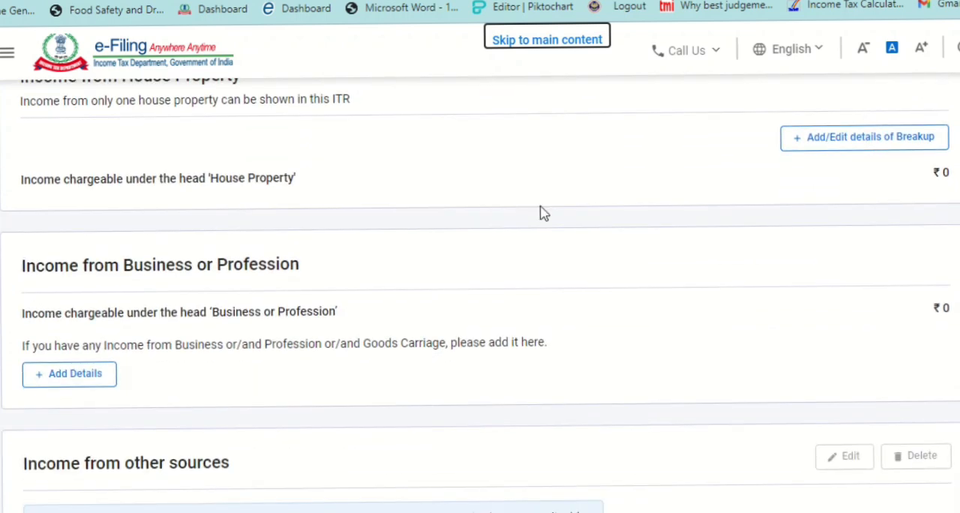
pyautogui.scroll(-2, 664, 237)
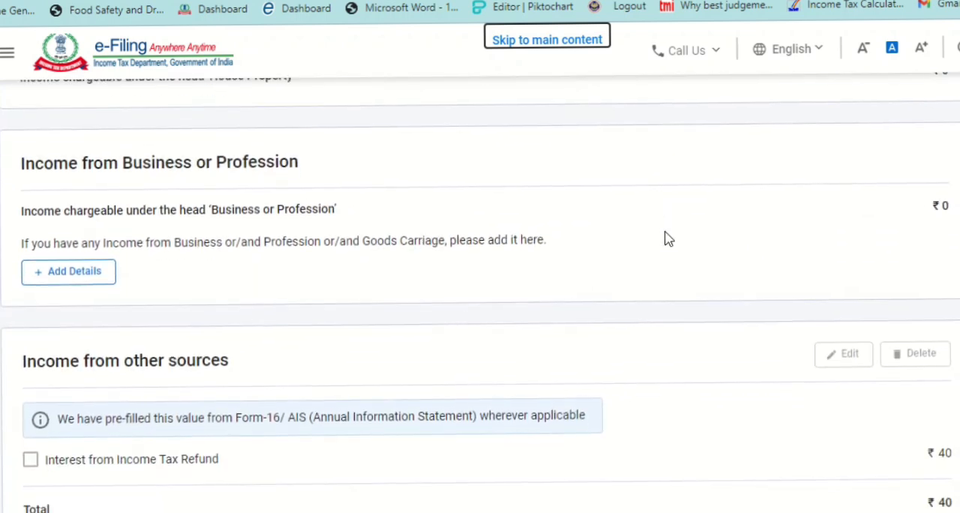
pyautogui.scroll(-1, 664, 238)
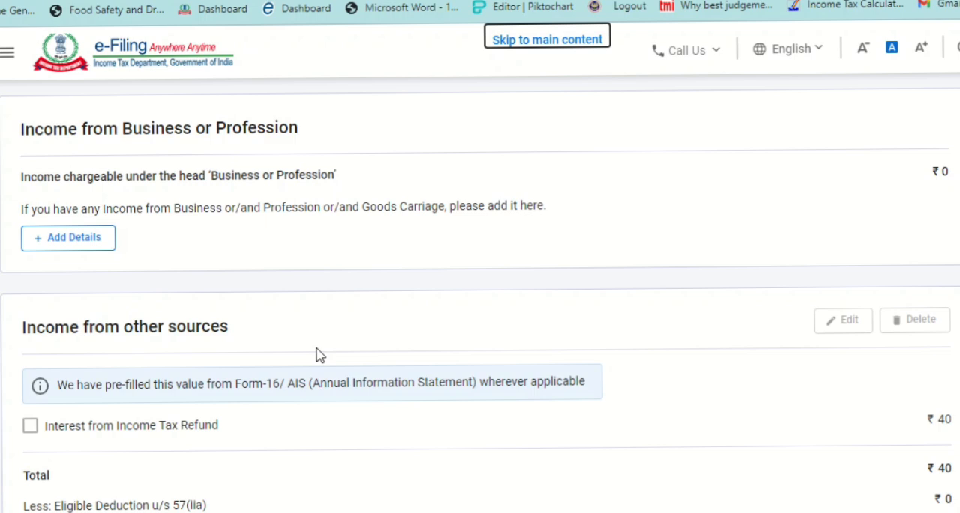
pyautogui.scroll(2, 316, 353)
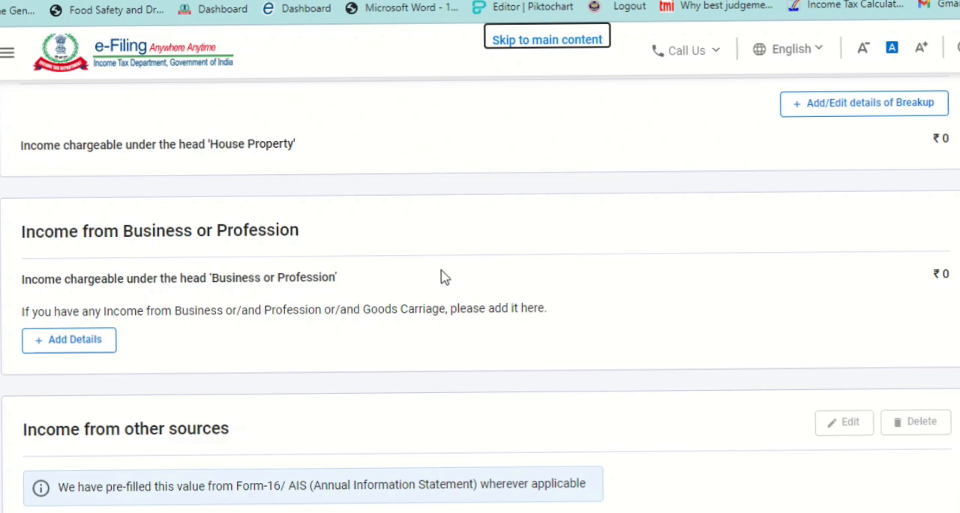
pyautogui.scroll(8, 442, 277)
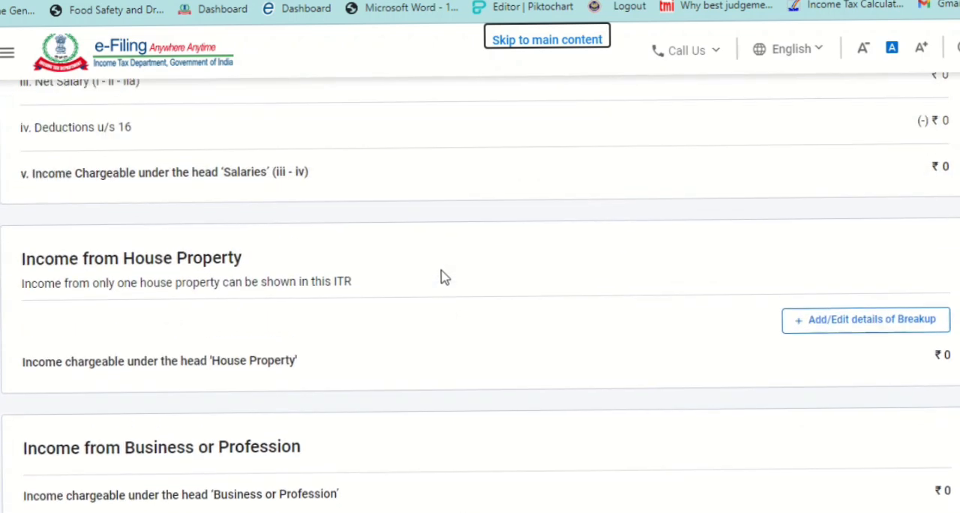
pyautogui.scroll(-1, 442, 278)
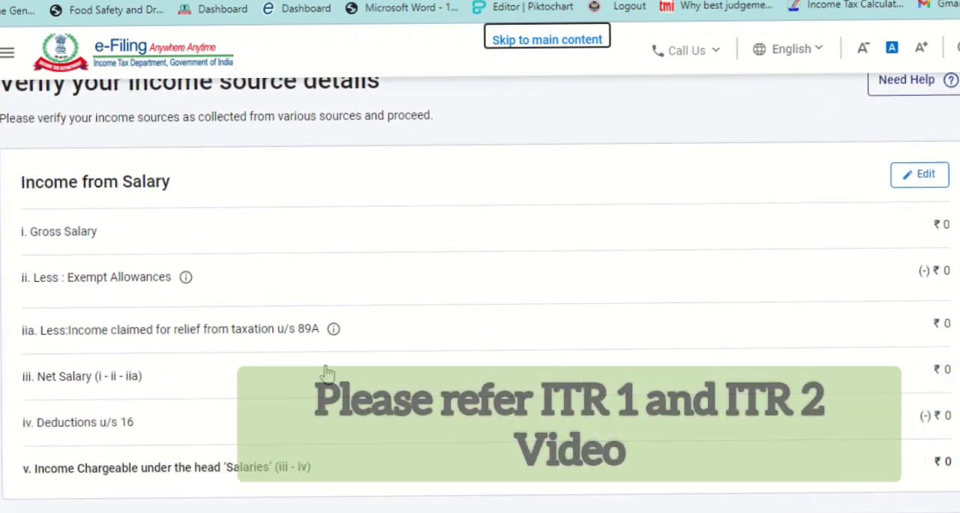
# - Open the form for adding income details under Income from Business or Profession
pyautogui.scroll(-3, 397, 344)
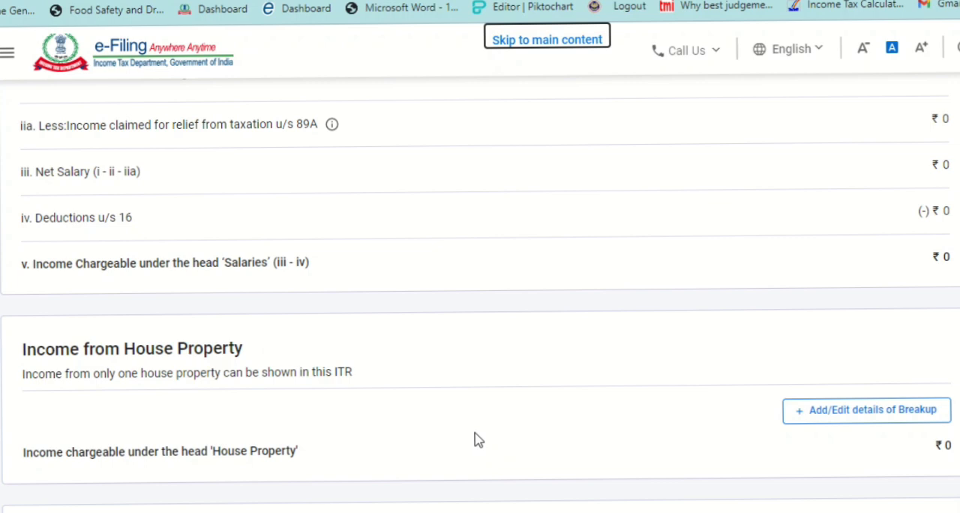
pyautogui.scroll(-2, 477, 440)
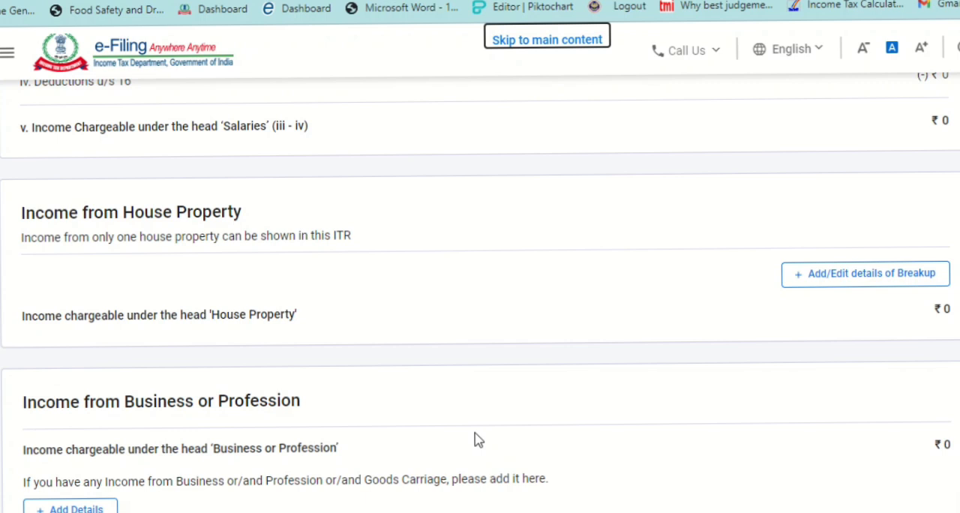
pyautogui.scroll(-2, 478, 440)
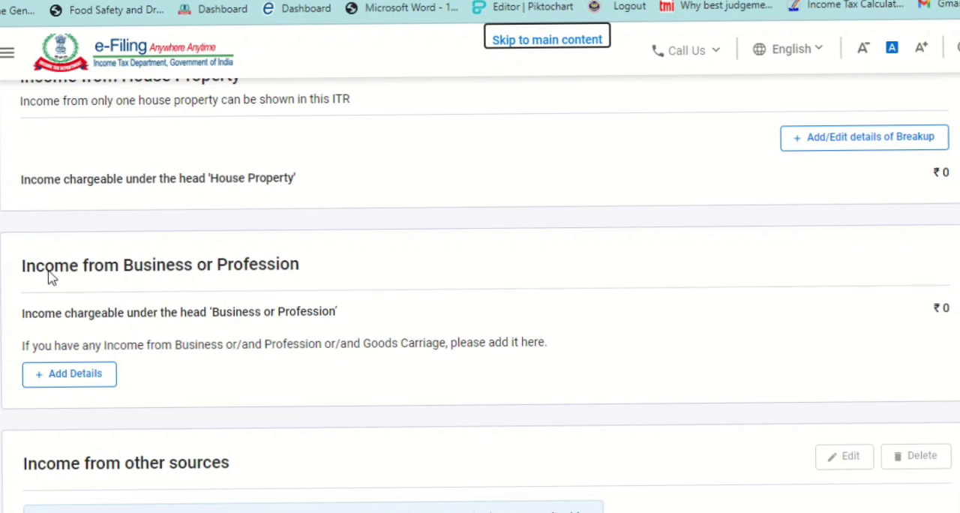
pyautogui.click(72, 378)
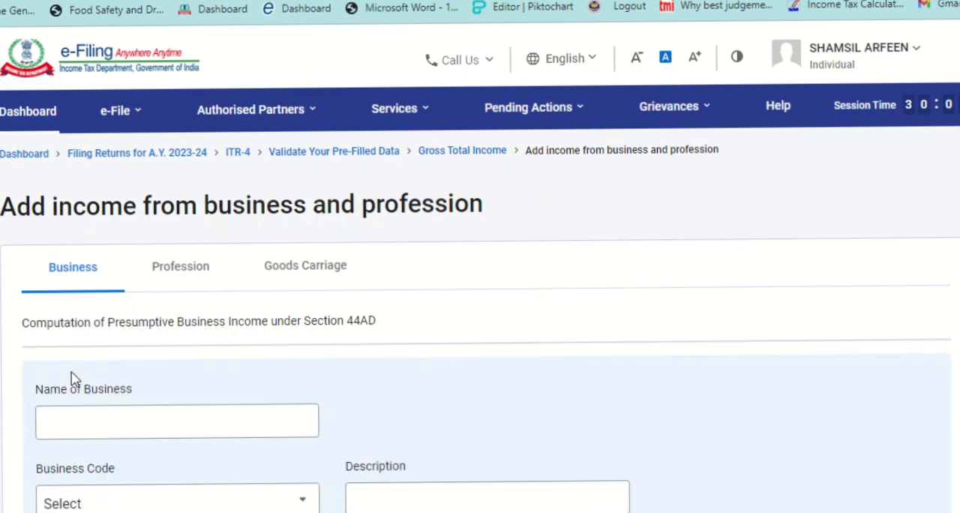
pyautogui.scroll(-1, 480, 320)
pyautogui.scroll(1, 480, 320)
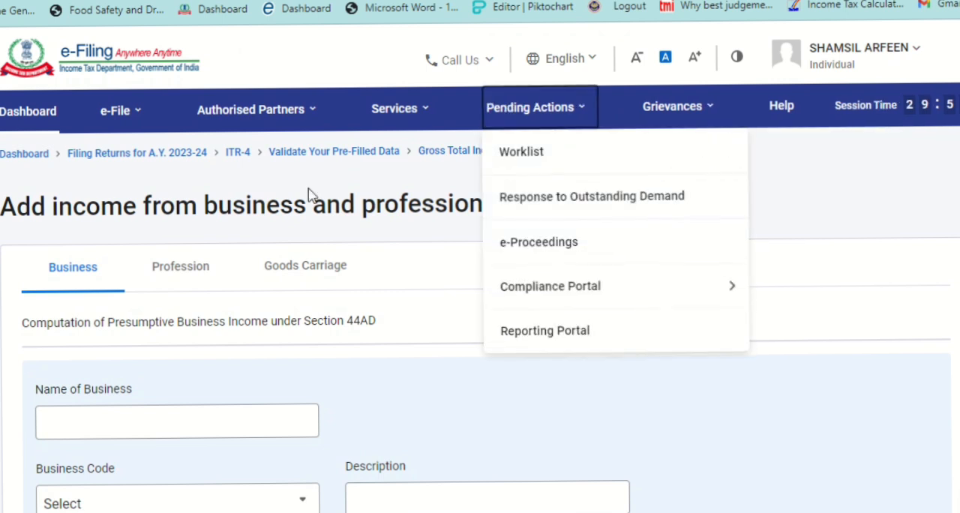
# - Look over the Section 44ADA profession and Section 44AE goods carriage forms, ending on the Section 44AD business form
pyautogui.click(200, 278)
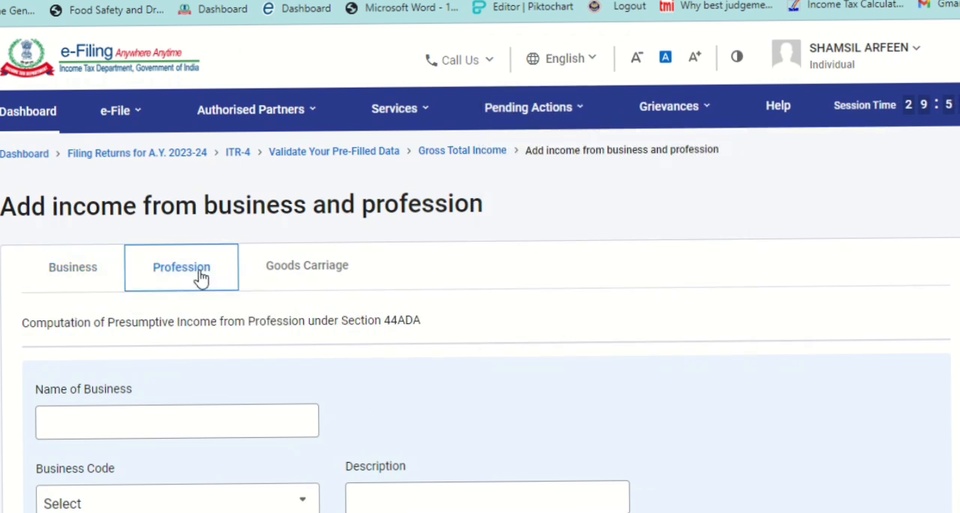
pyautogui.click(307, 286)
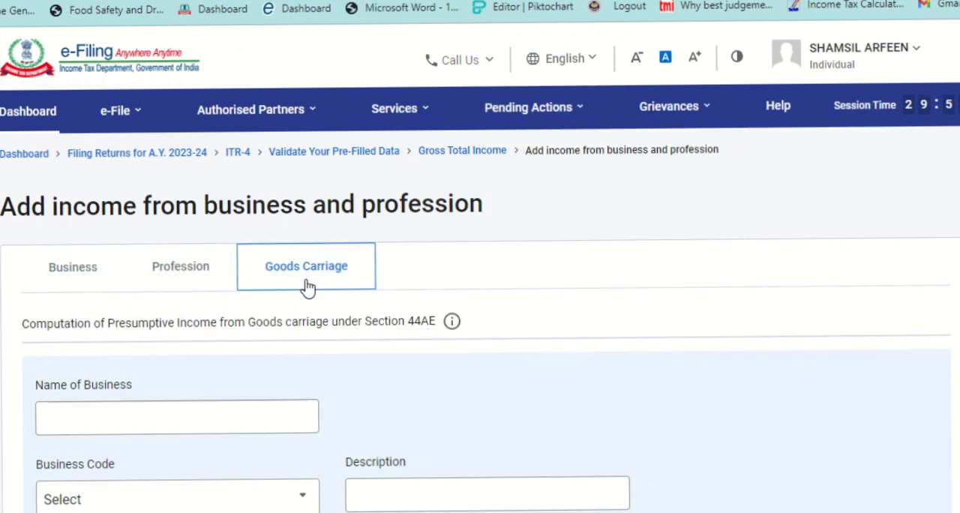
pyautogui.click(66, 277)
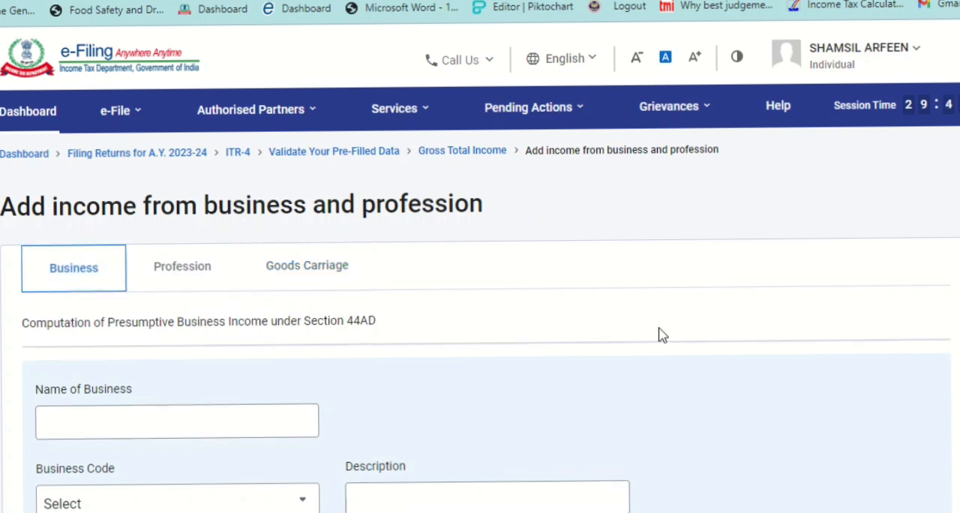
# - Enter CA MITRA24 as the business name with business code 21008-Other services n.e.c., leaving the description blank
pyautogui.scroll(-2, 674, 330)
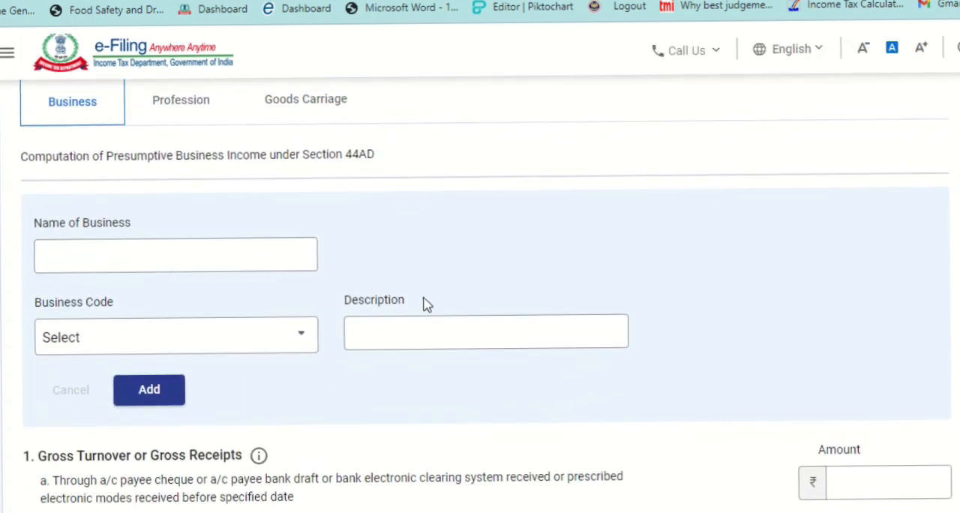
pyautogui.click(235, 247)
pyautogui.write('CA ')
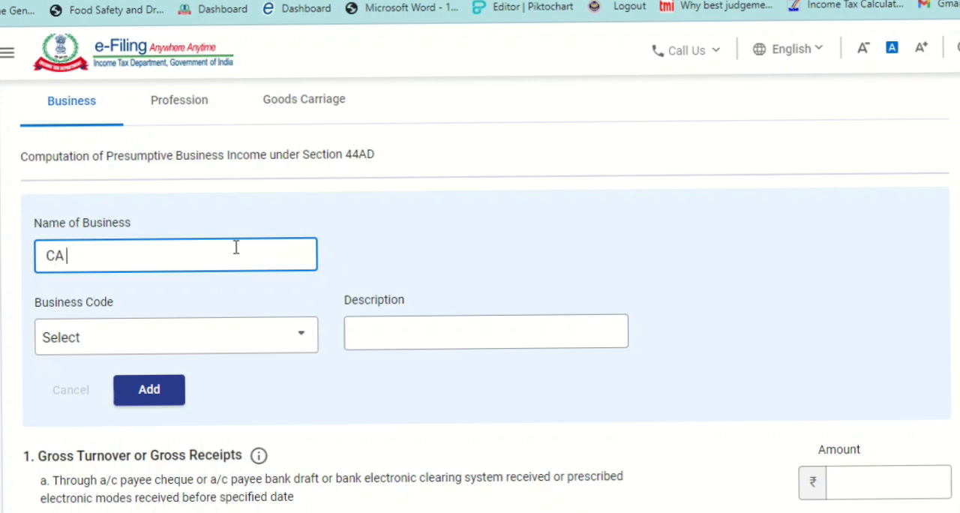
pyautogui.write('MITRA24')
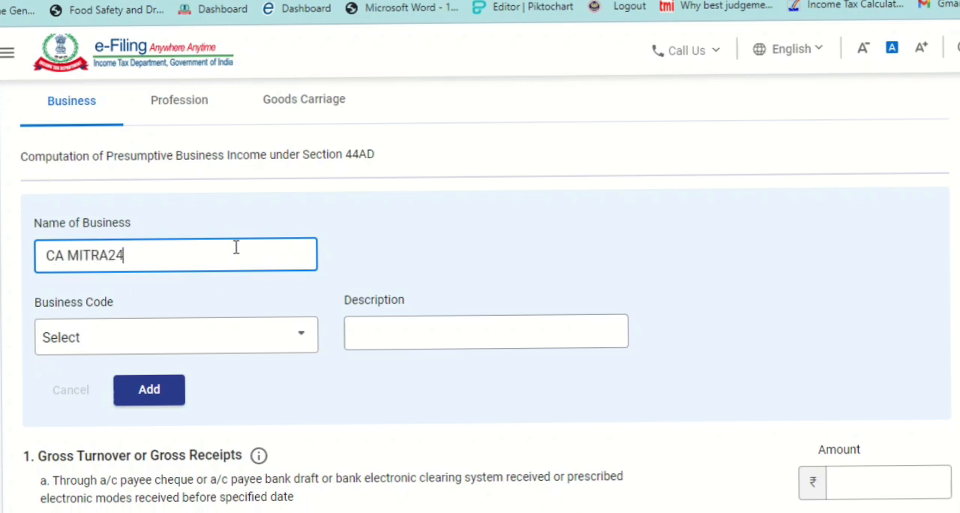
pyautogui.click(270, 335)
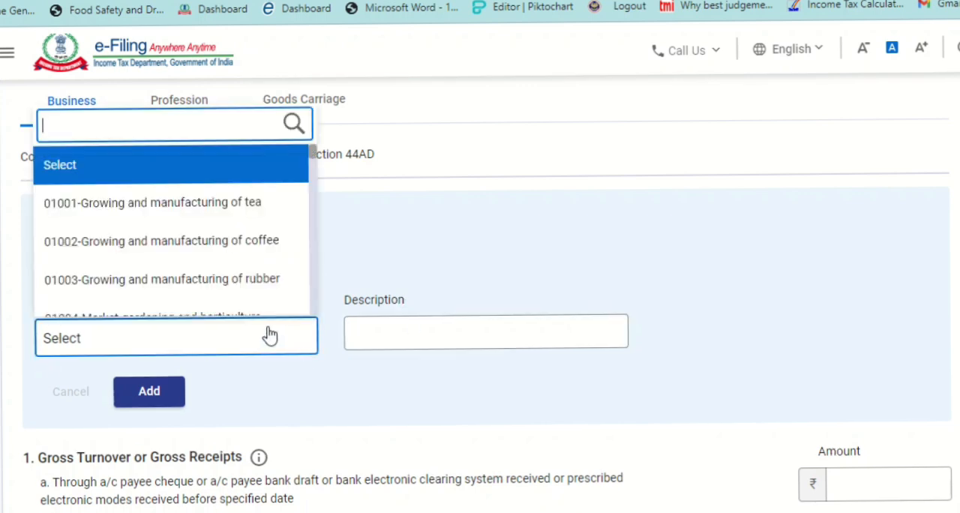
pyautogui.scroll(-2, 314, 157)
pyautogui.moveTo(312, 156); pyautogui.dragTo(313, 311)
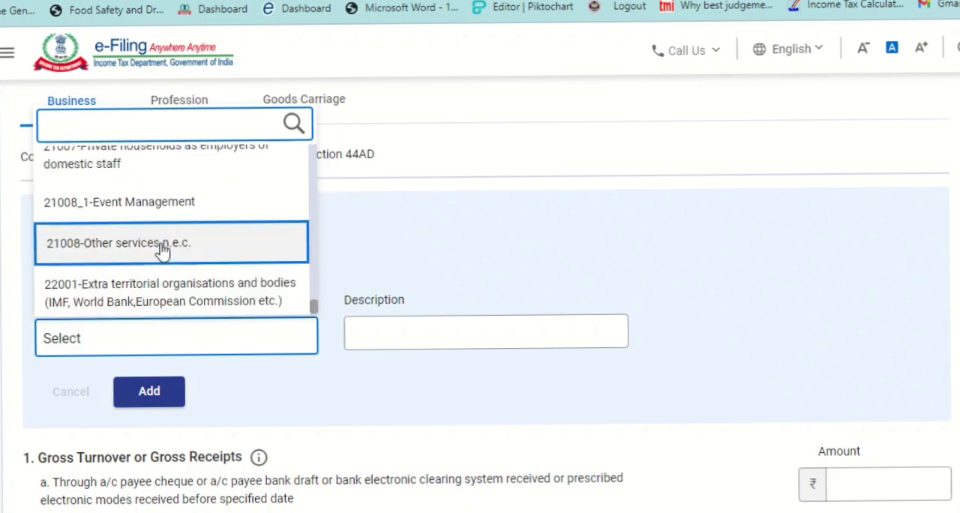
pyautogui.click(252, 244)
pyautogui.scroll(-1, 544, 287)
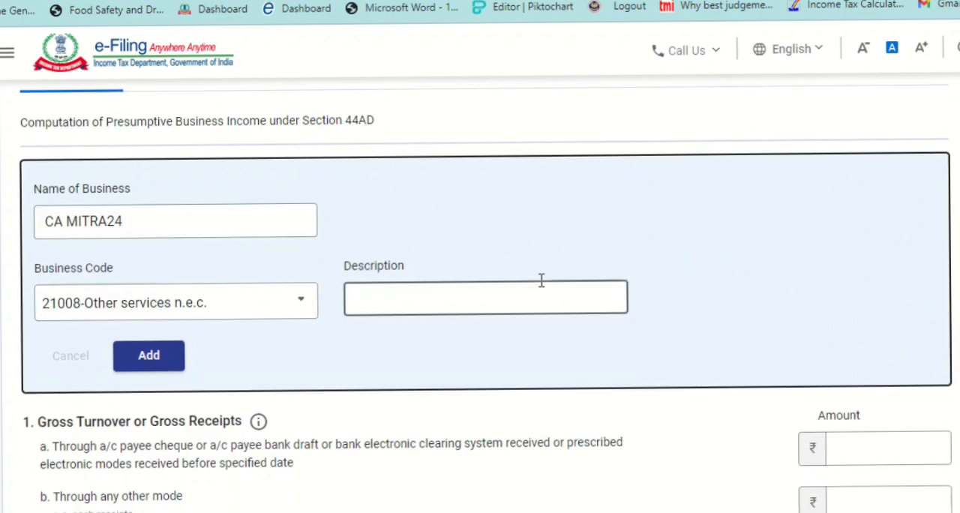
pyautogui.click(443, 307)
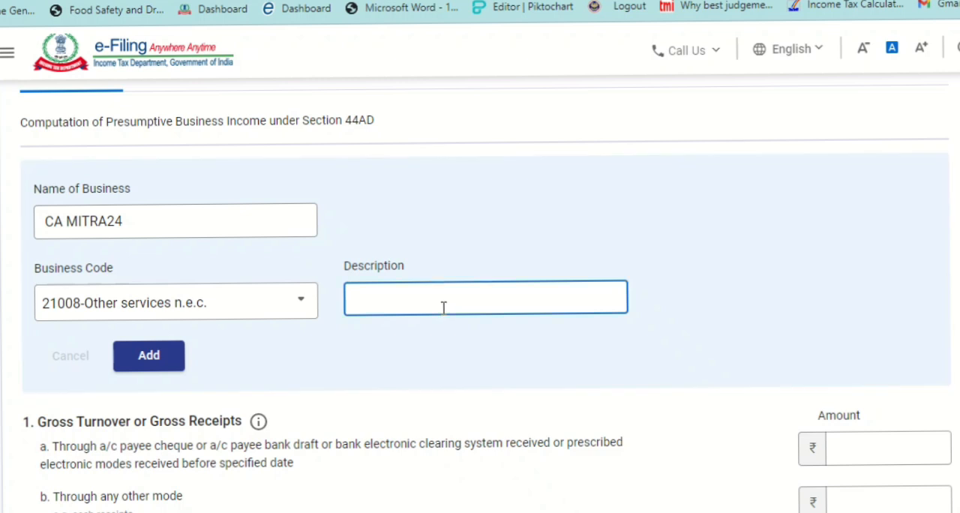
pyautogui.click(729, 419)
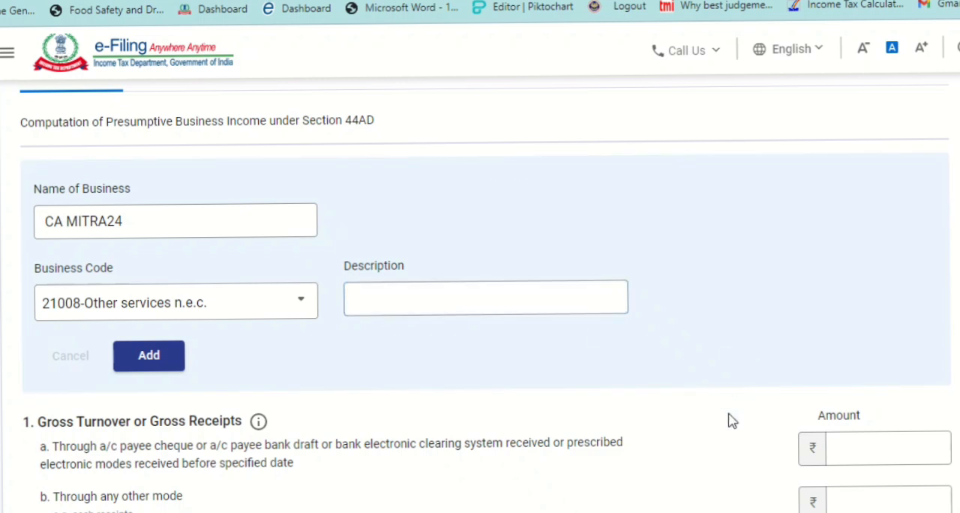
# - Enter gross receipts of 10,00,000 through cheque or electronic modes and 60,000 as the 6% presumptive income
pyautogui.scroll(-3, 730, 419)
pyautogui.scroll(-5, 728, 419)
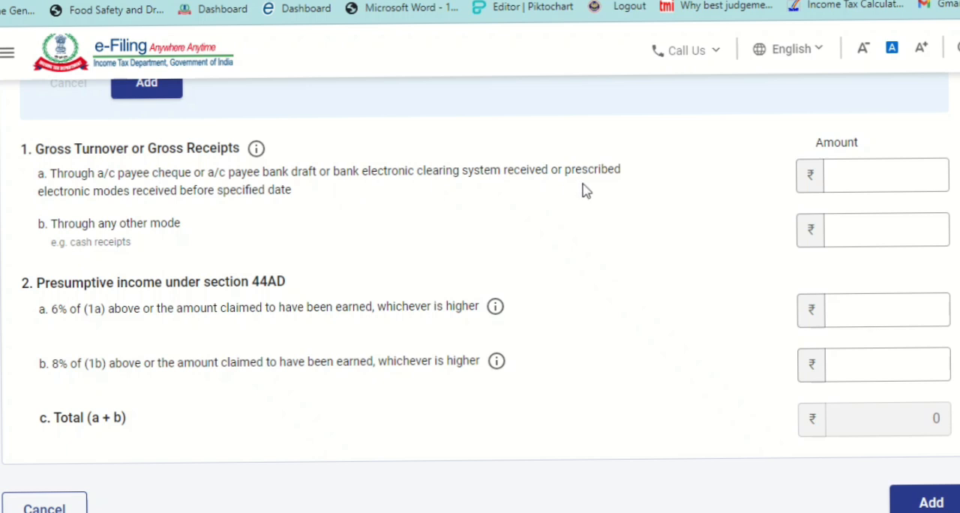
pyautogui.click(844, 163)
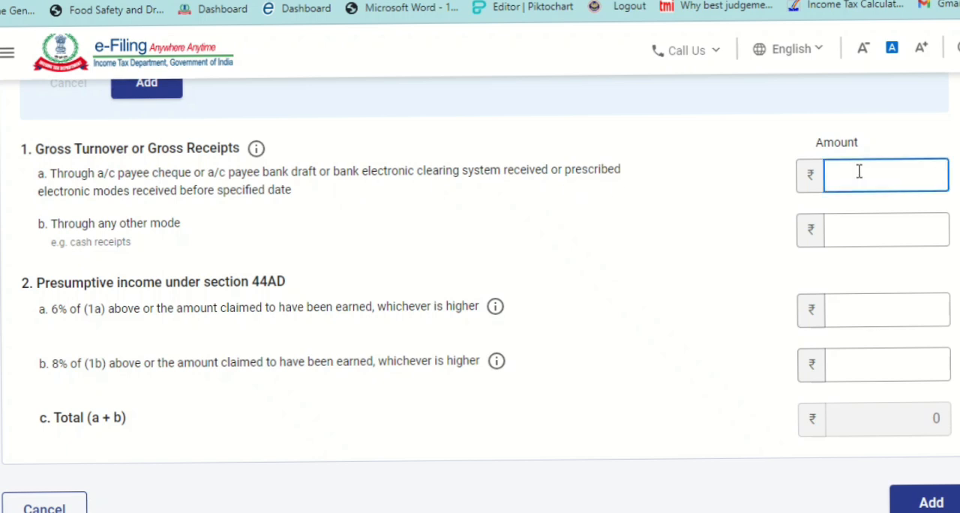
pyautogui.write('1000000')
pyautogui.click(694, 297)
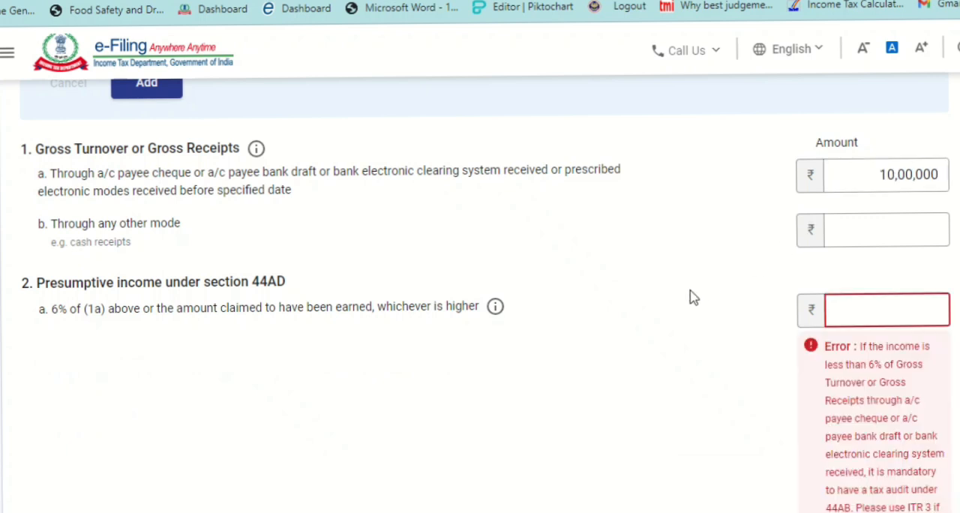
pyautogui.click(886, 317)
pyautogui.write('60000')
pyautogui.press('Tab')
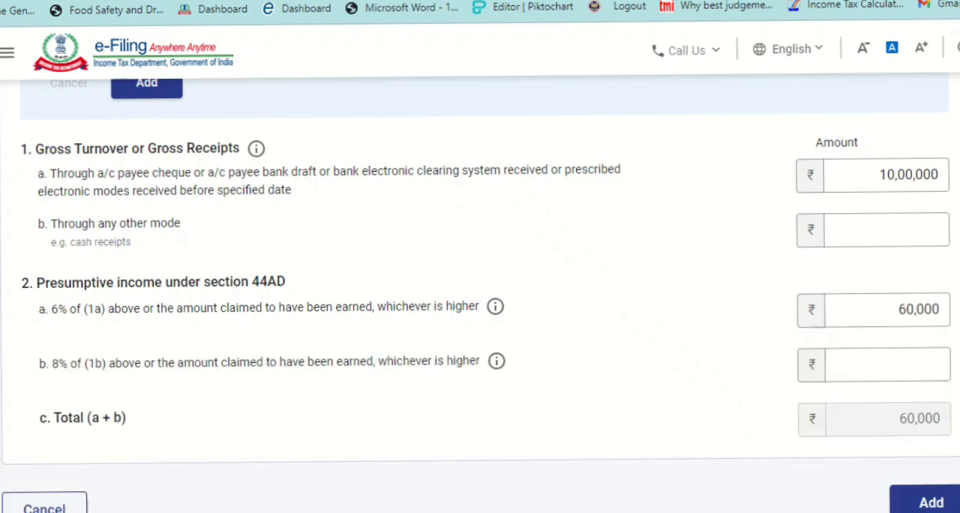
# - Clear the cheque or electronic receipts and the 6% presumptive income, and enter 50,00,000 as gross receipts through any other mode
pyautogui.tripleClick(866, 172)
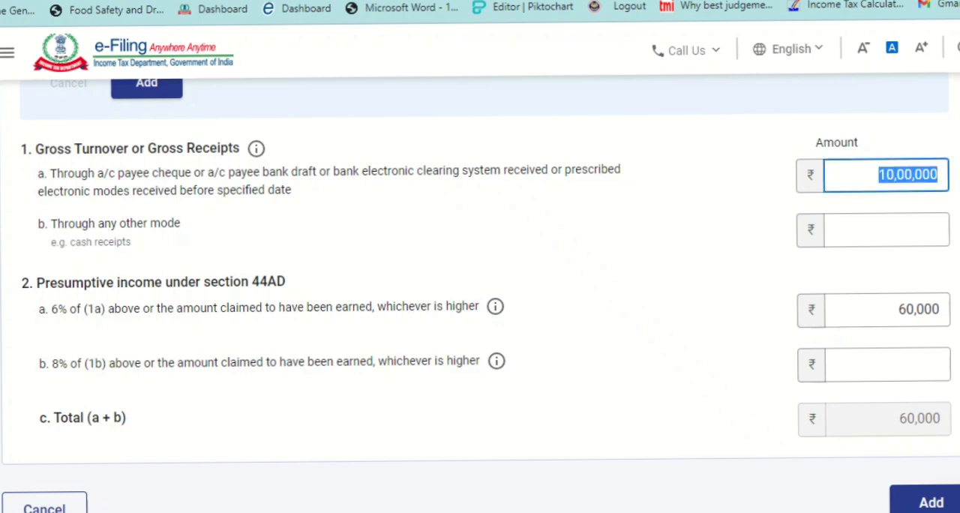
pyautogui.press('BackSpace')
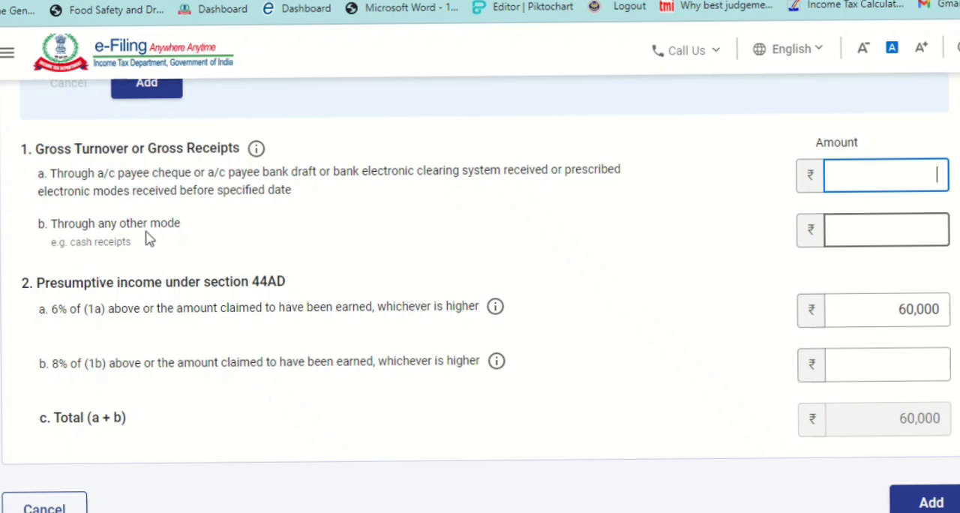
pyautogui.click(862, 231)
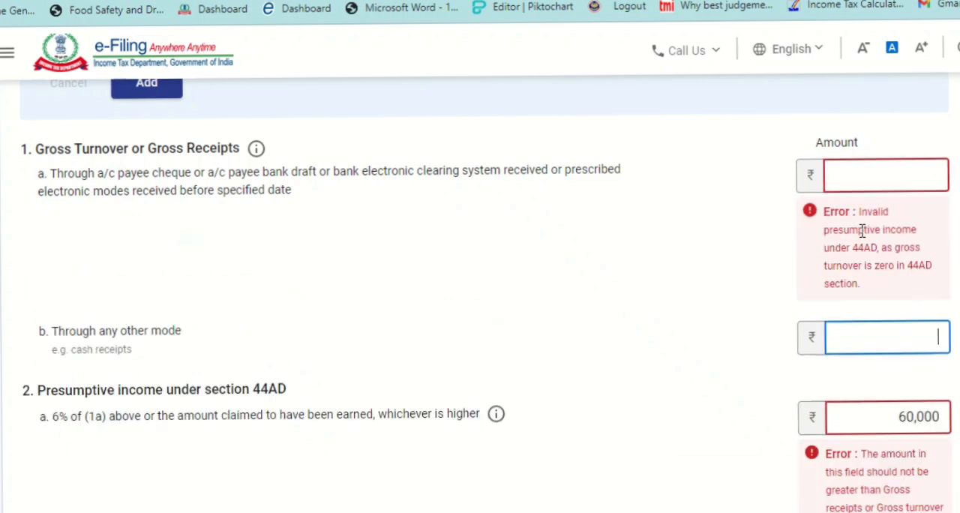
pyautogui.write('5000000')
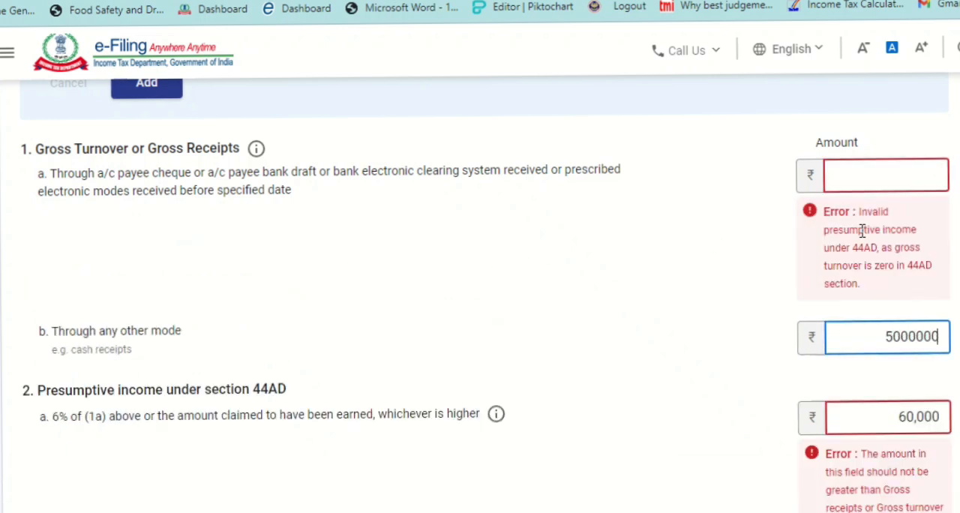
pyautogui.doubleClick(866, 427)
pyautogui.press('BackSpace')
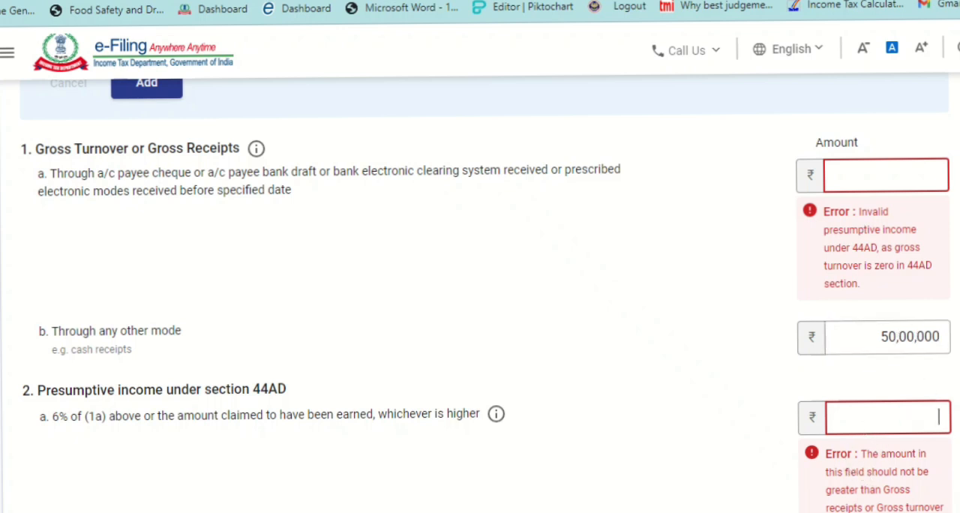
# - Set the 8% presumptive income on receipts through any other mode to 6,00,000
pyautogui.scroll(-3, 486, 292)
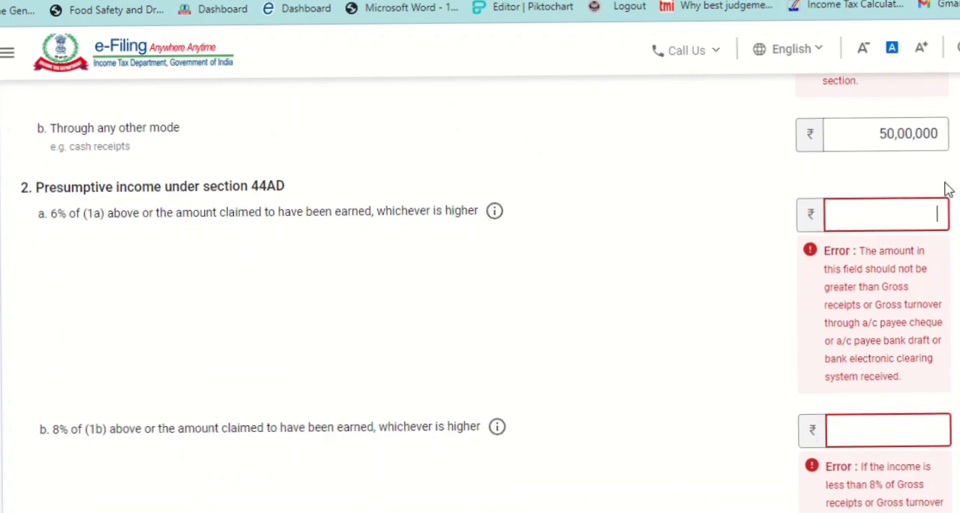
pyautogui.click(880, 435)
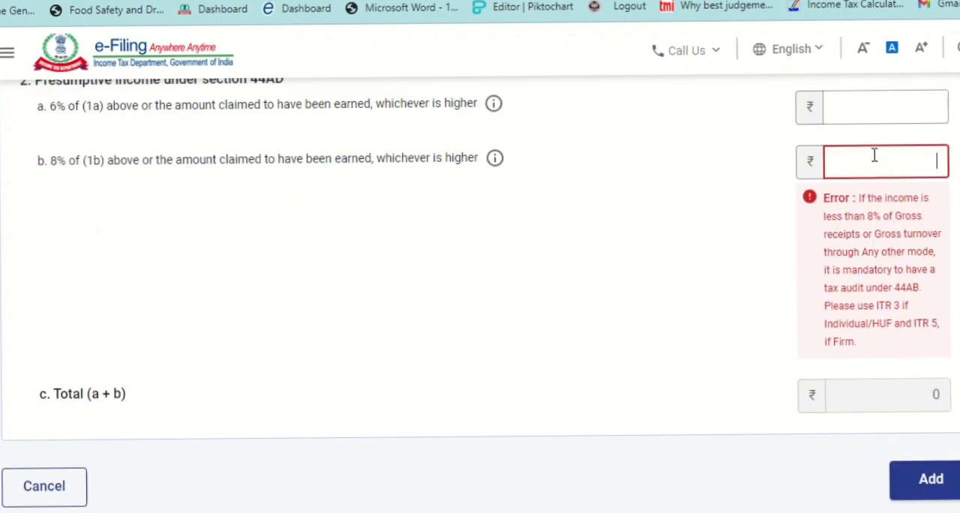
pyautogui.write('6,00,00')
pyautogui.write('0')
pyautogui.click(689, 197)
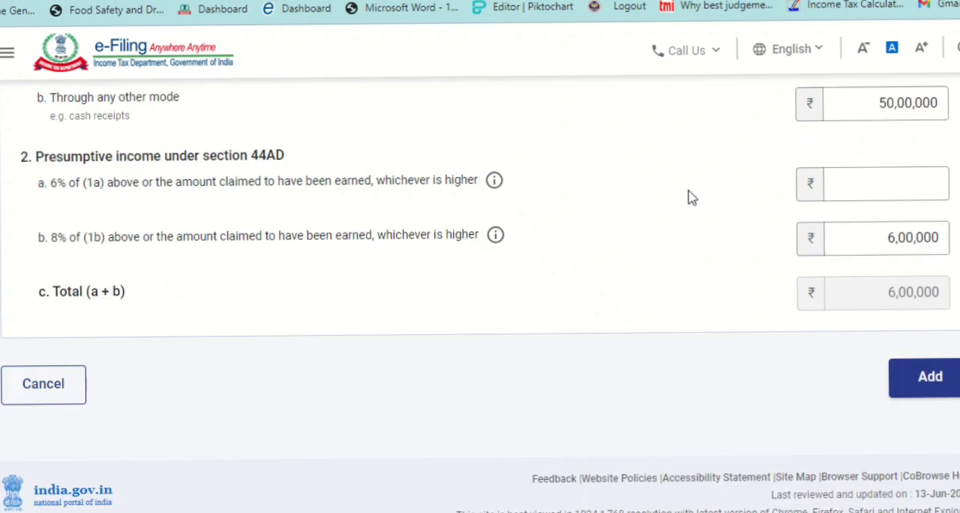
# - Try declaring only 2,00,000 as the 8% presumptive income and check how the form responds
pyautogui.click(863, 275)
pyautogui.doubleClick(890, 276)
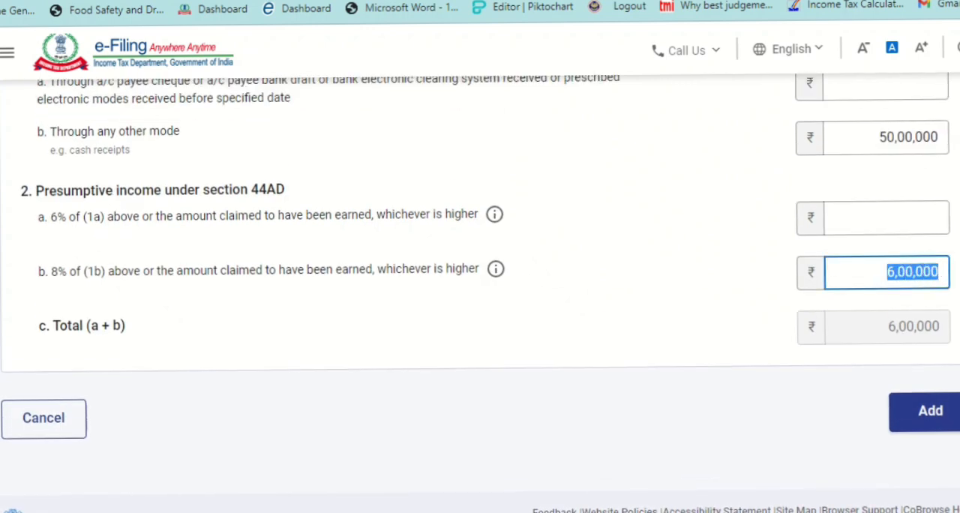
pyautogui.write('200000')
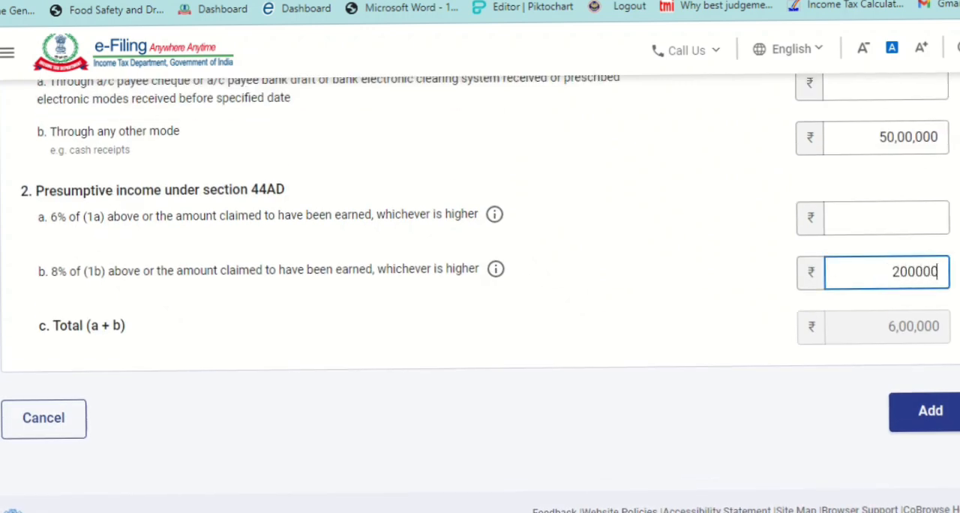
pyautogui.click(575, 253)
pyautogui.scroll(-1, 575, 253)
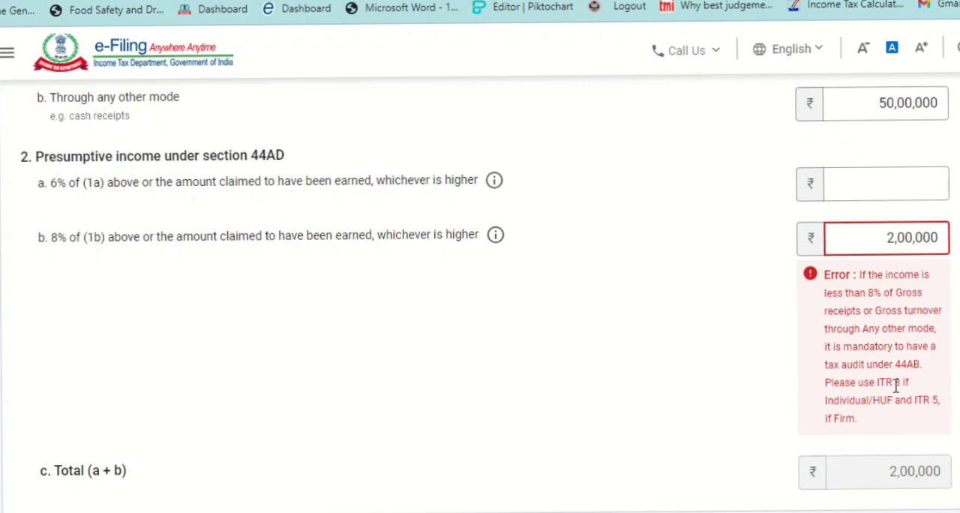
pyautogui.scroll(3, 486, 293)
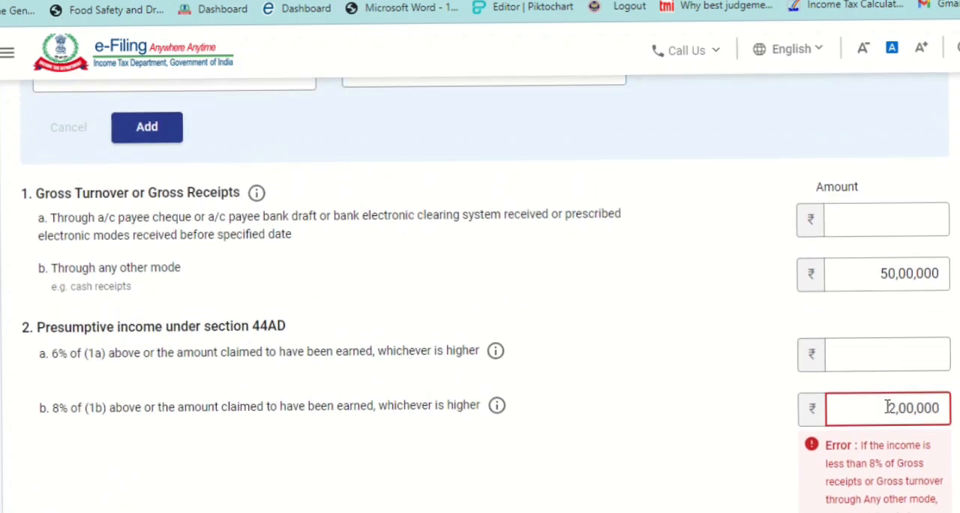
# - Set the 8% presumptive income back to 6,00,000 and add the business income to the return
pyautogui.doubleClick(887, 408)
pyautogui.click(887, 408)
pyautogui.write('60')
pyautogui.press('BackSpace')
pyautogui.click(688, 389)
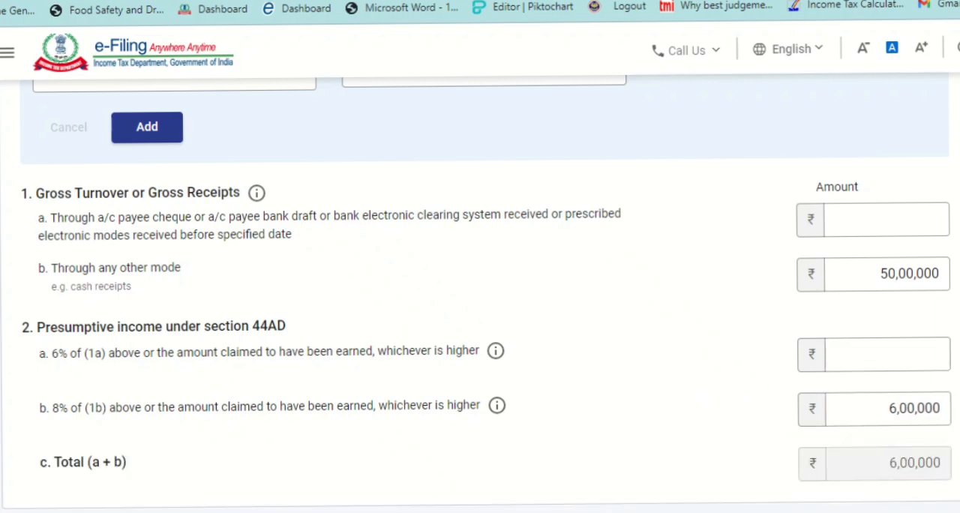
pyautogui.scroll(-2, 688, 389)
pyautogui.click(899, 423)
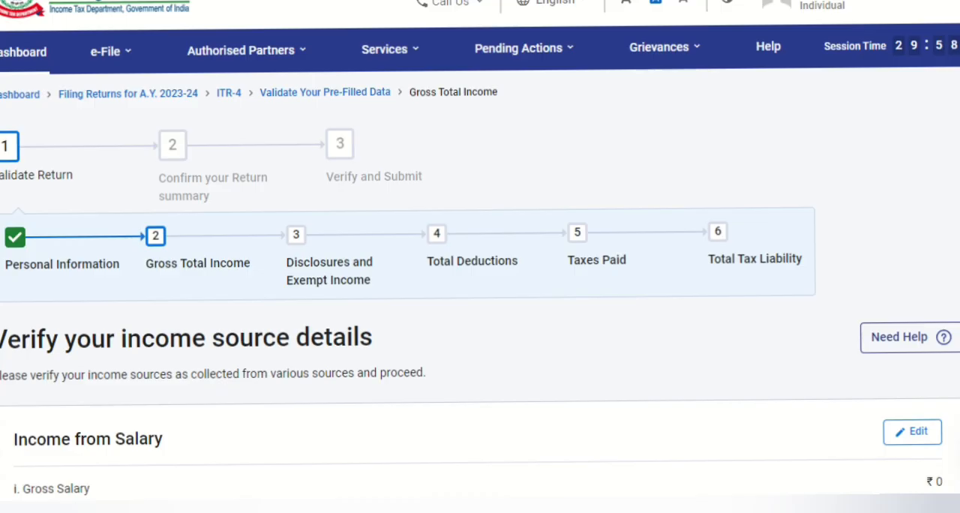
# - Review the business or profession and other sources income, and confirm the Gross Total Income section
pyautogui.scroll(-2, 480, 270)
pyautogui.scroll(-10, 480, 270)
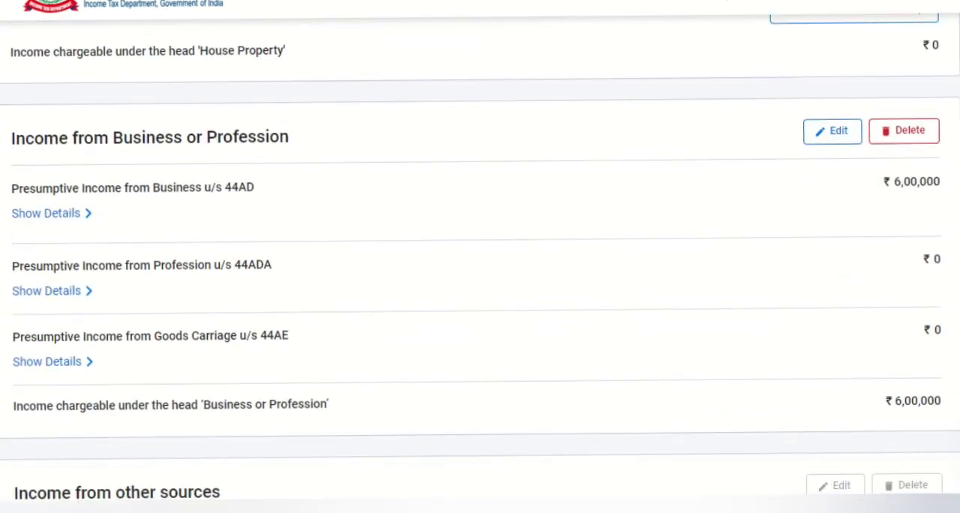
pyautogui.scroll(-3, 480, 270)
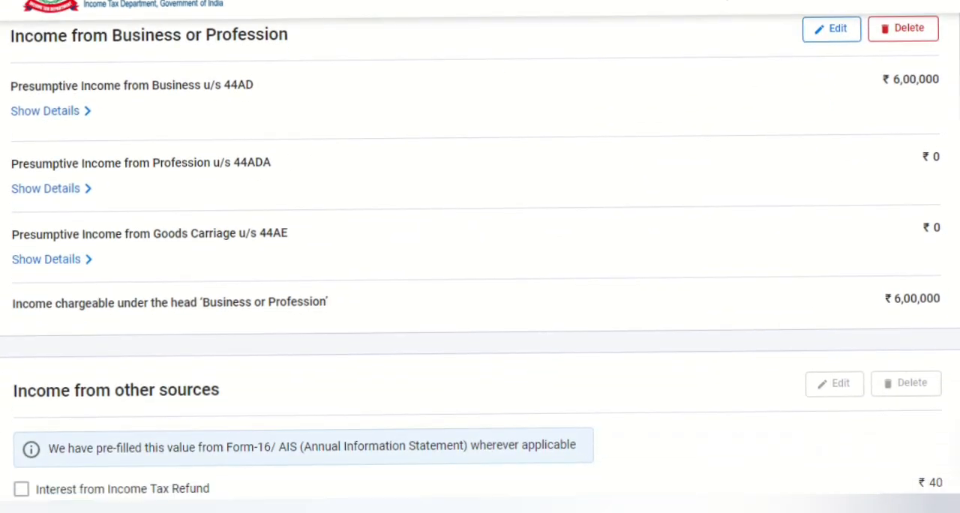
pyautogui.scroll(2, 480, 270)
pyautogui.scroll(-3, 480, 270)
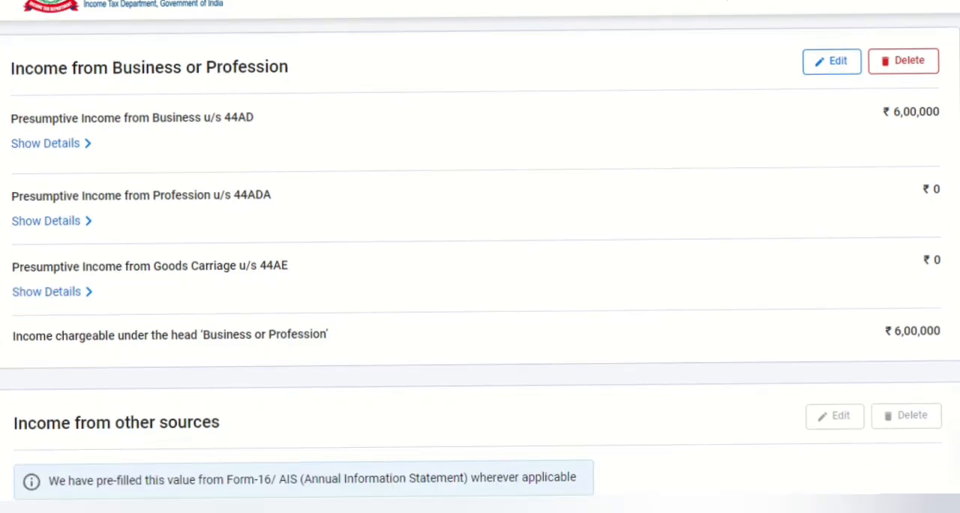
pyautogui.scroll(-15, 480, 270)
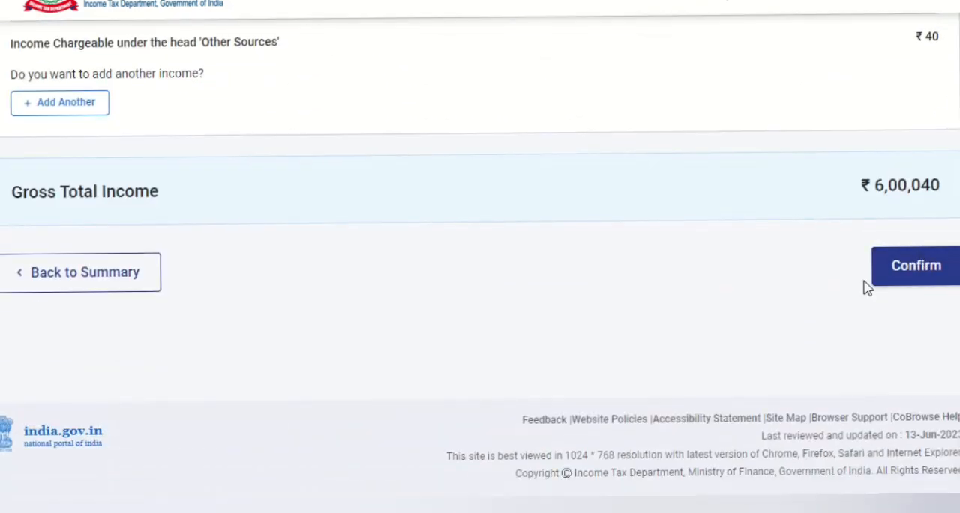
pyautogui.click(896, 280)
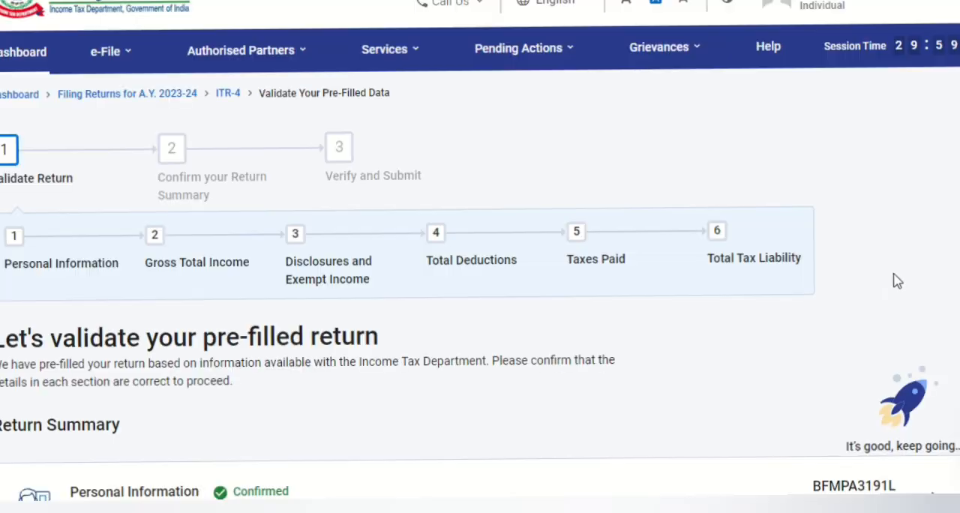
pyautogui.scroll(-6, 896, 280)
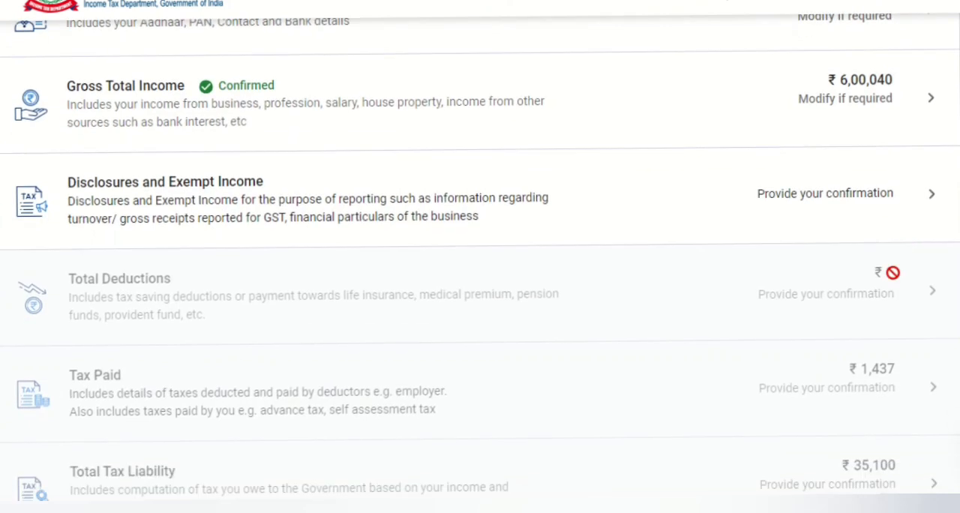
# - Open the Disclosures and Exempt Income section and start adding the financial particulars of the business
pyautogui.click(788, 201)
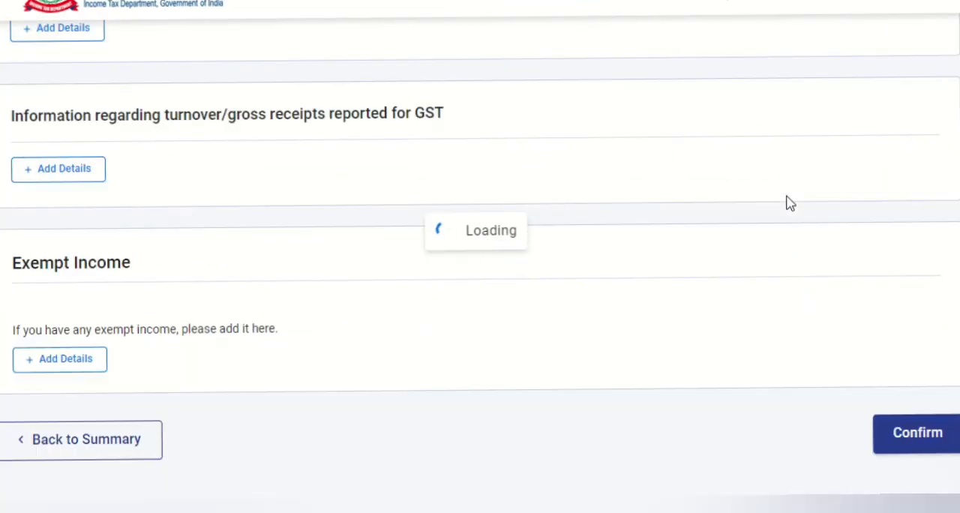
pyautogui.scroll(-5, 480, 291)
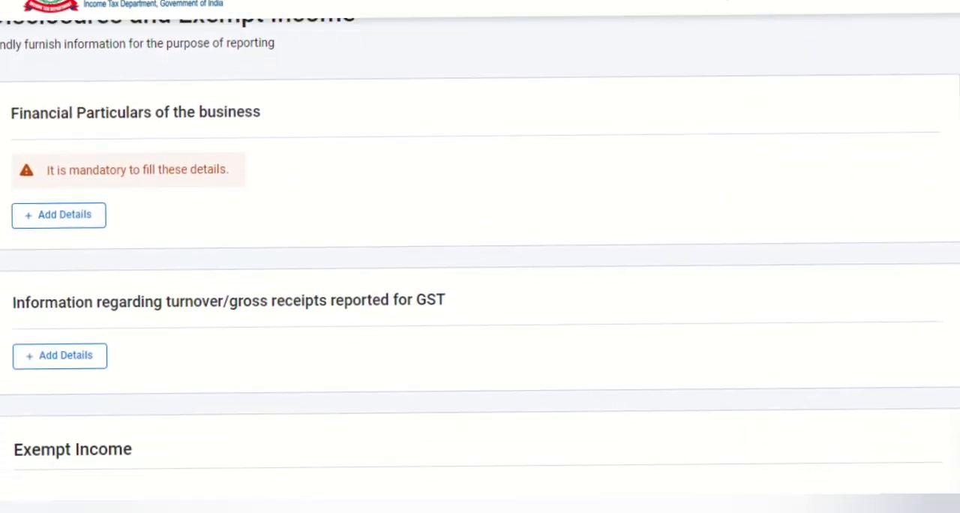
pyautogui.click(60, 209)
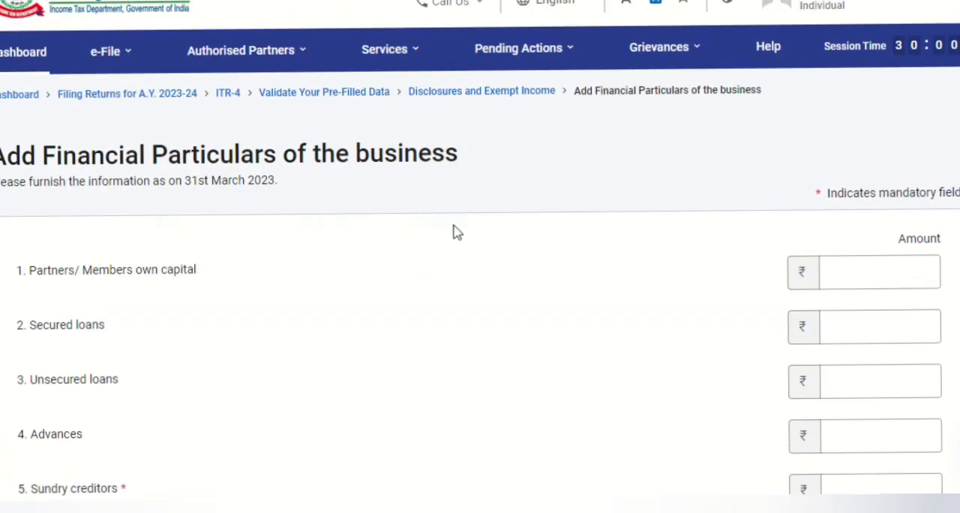
# - Examine the capital, liability and asset fields of the financial particulars form, noting which ones are mandatory
pyautogui.scroll(-2, 452, 230)
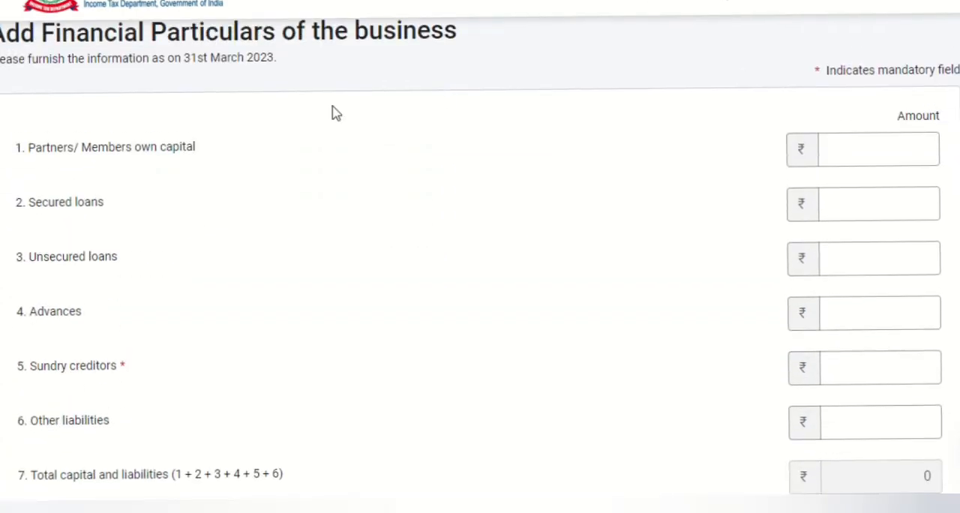
pyautogui.click(862, 158)
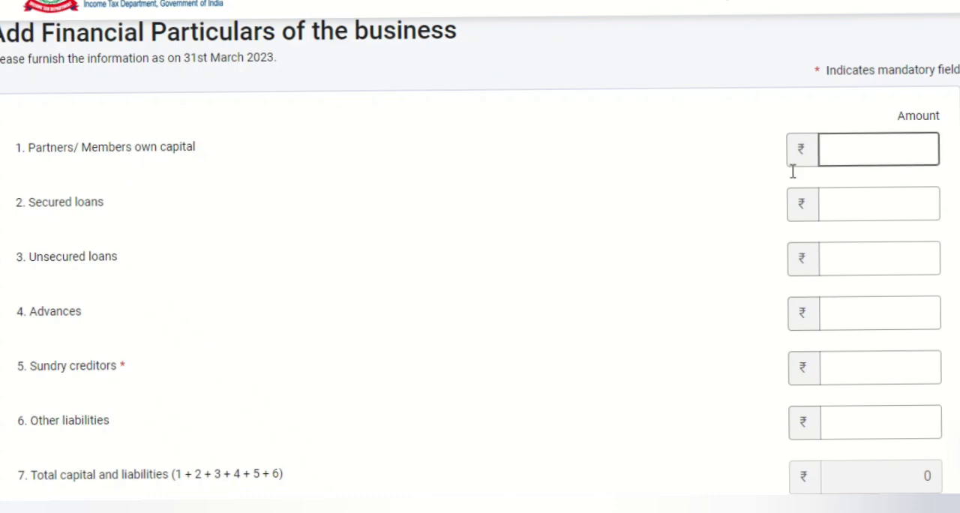
pyautogui.scroll(-2, 358, 255)
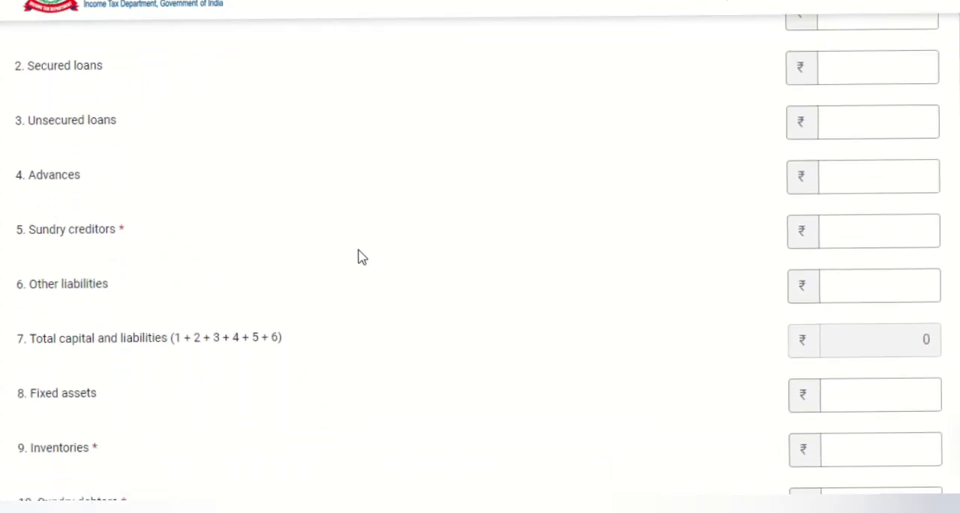
pyautogui.scroll(-4, 358, 256)
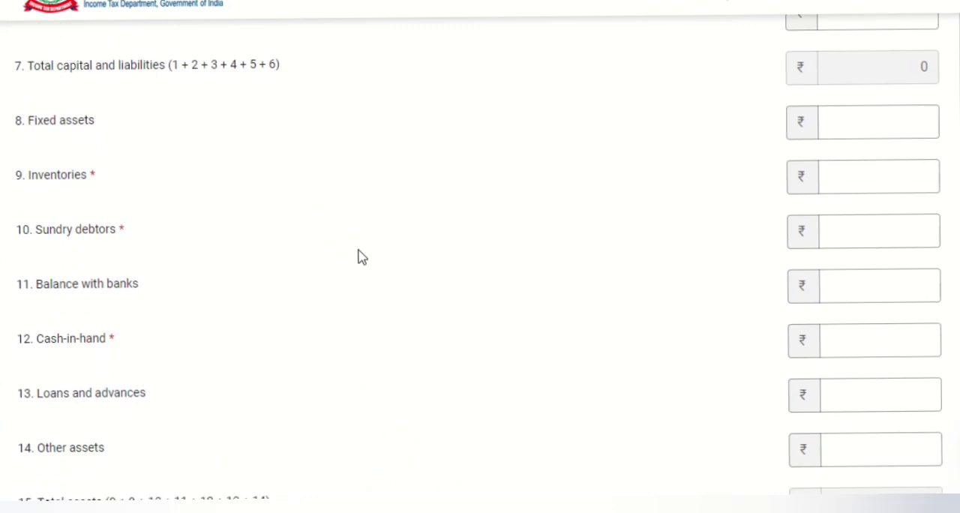
pyautogui.scroll(-2, 360, 257)
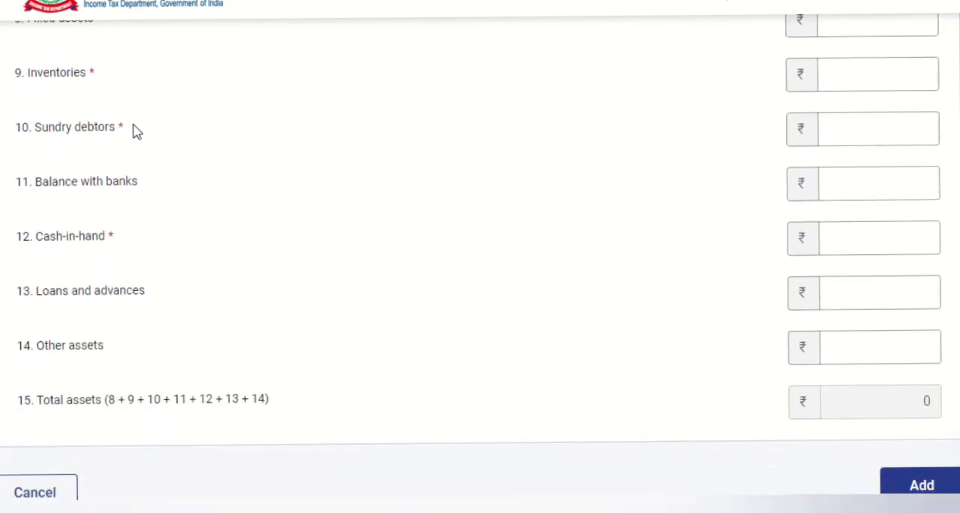
pyautogui.scroll(5, 127, 139)
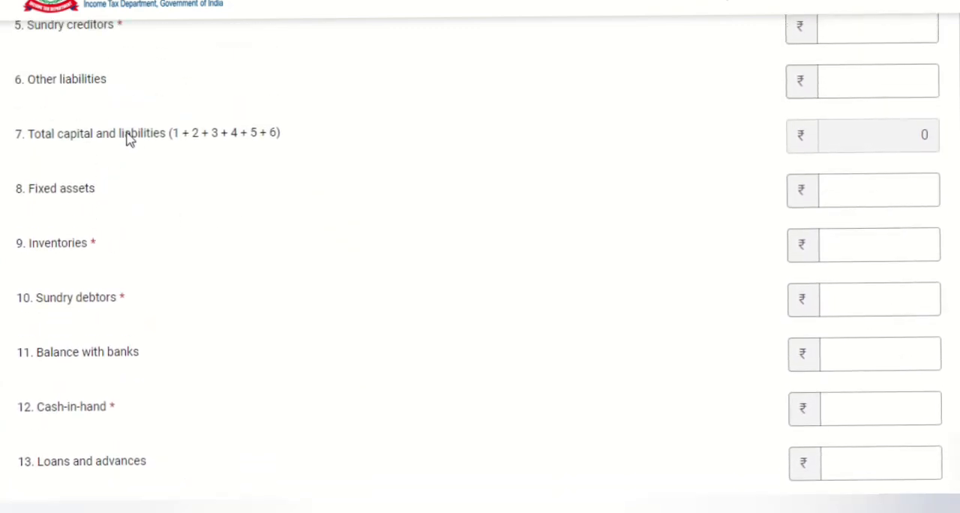
pyautogui.scroll(2, 128, 139)
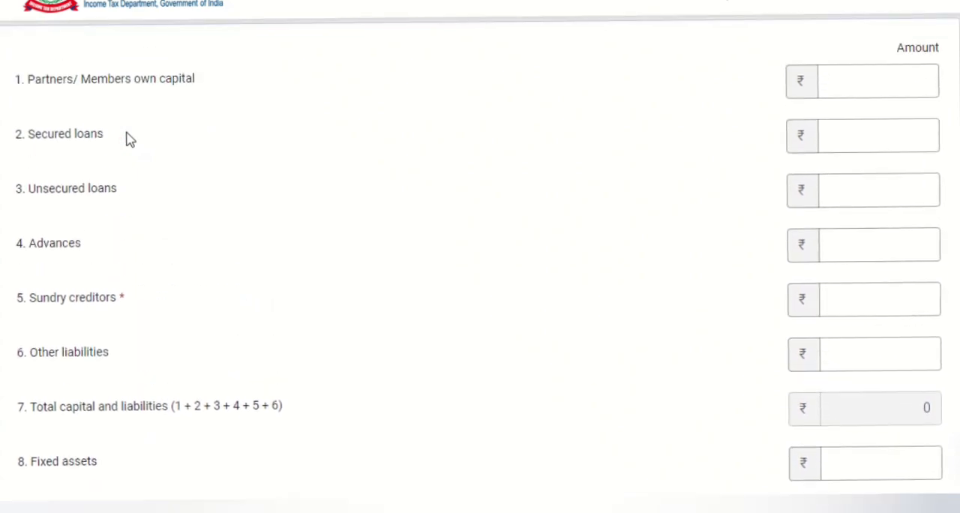
pyautogui.scroll(-4, 128, 140)
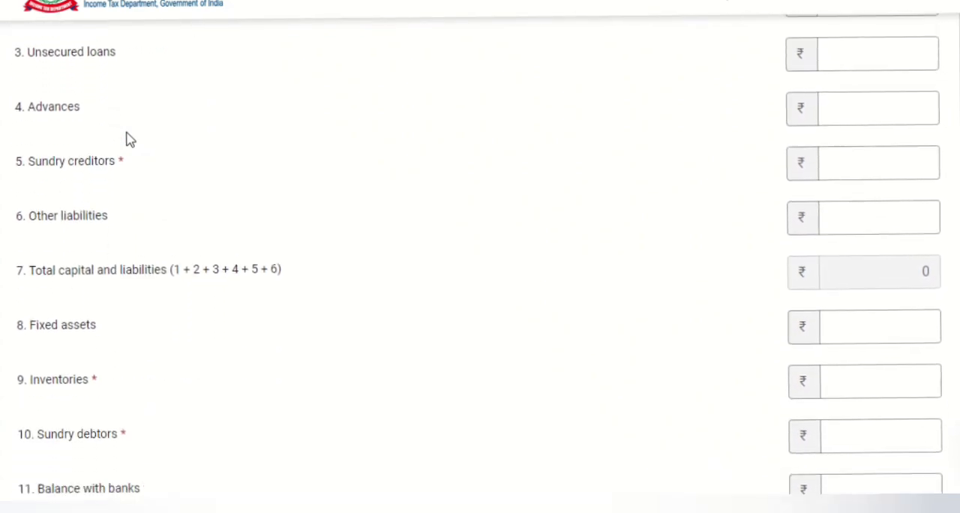
pyautogui.scroll(-3, 129, 140)
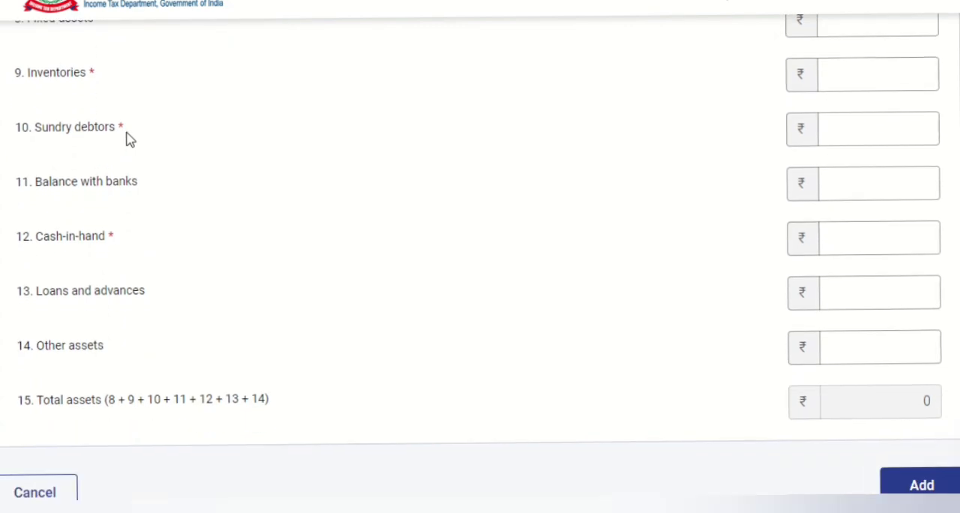
pyautogui.scroll(5, 128, 139)
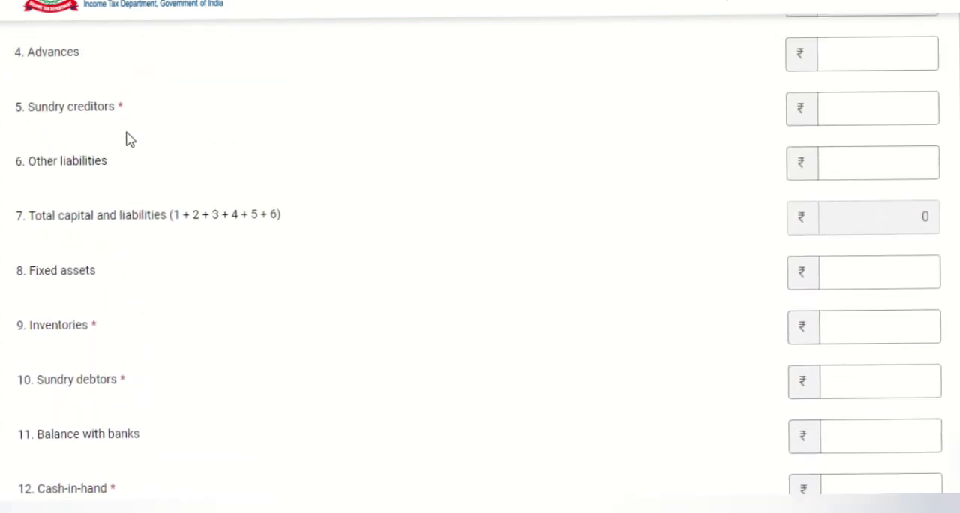
pyautogui.scroll(2, 127, 139)
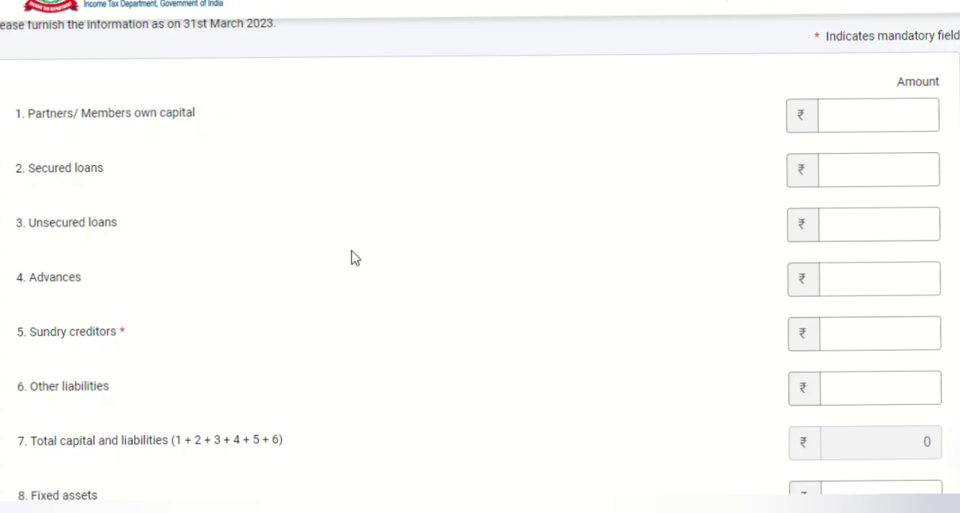
# - Set partners/members own capital and secured loans to 0 in the financial particulars
pyautogui.click(861, 129)
pyautogui.press('Tab')
pyautogui.write('0')
pyautogui.press('Tab')
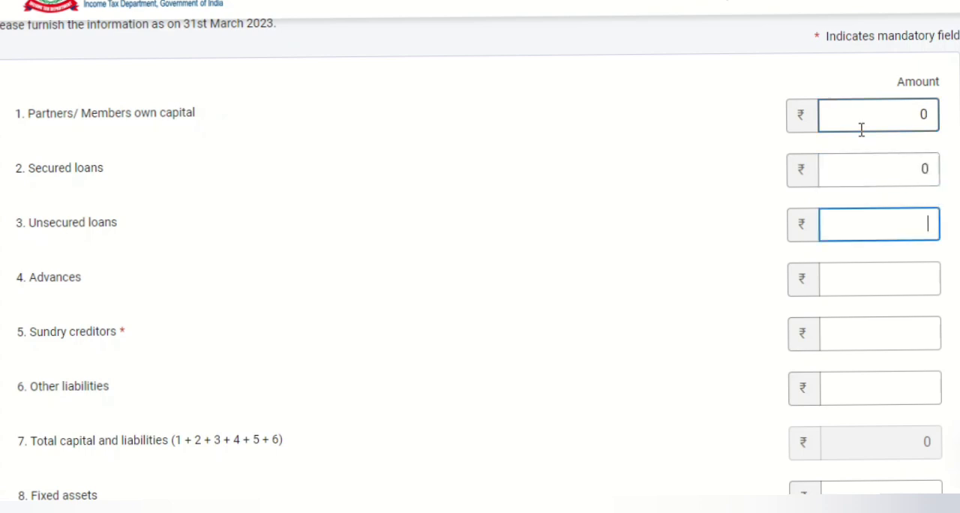
pyautogui.click(613, 305)
# - Set sundry creditors and other liabilities to 0 in the financial particulars
pyautogui.scroll(-5, 612, 305)
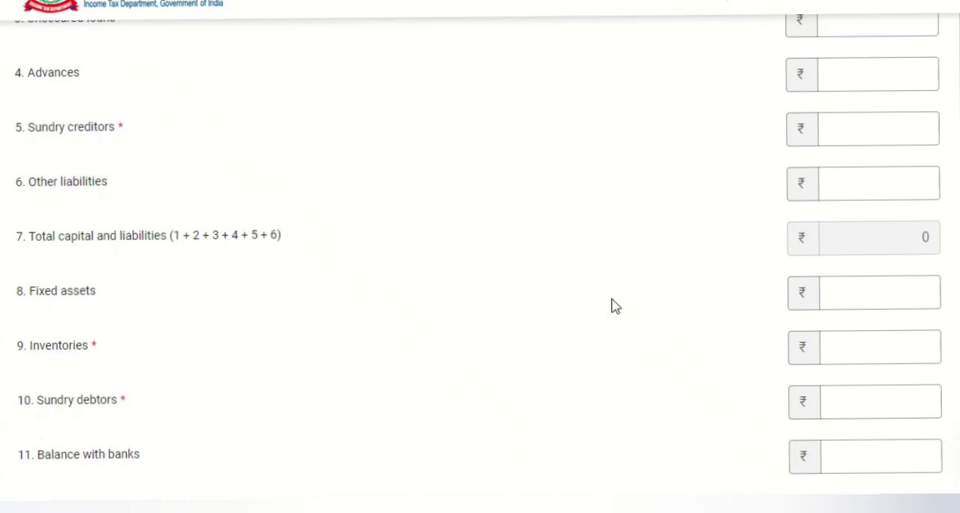
pyautogui.scroll(-2, 613, 304)
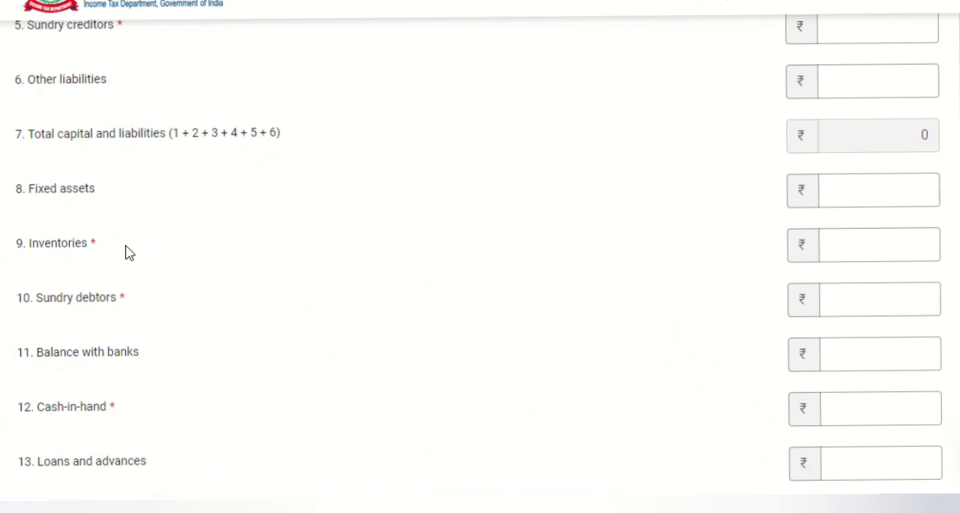
pyautogui.click(116, 298)
pyautogui.click(109, 355)
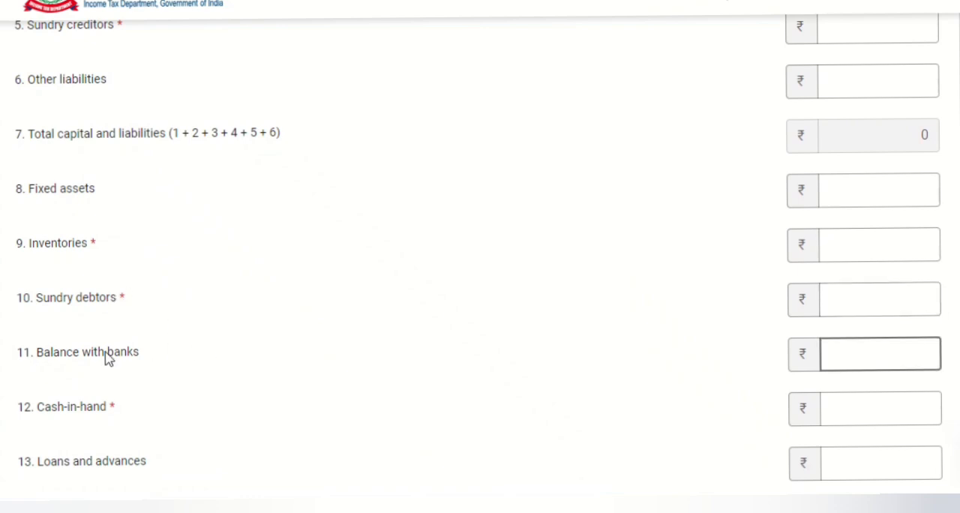
pyautogui.scroll(4, 192, 407)
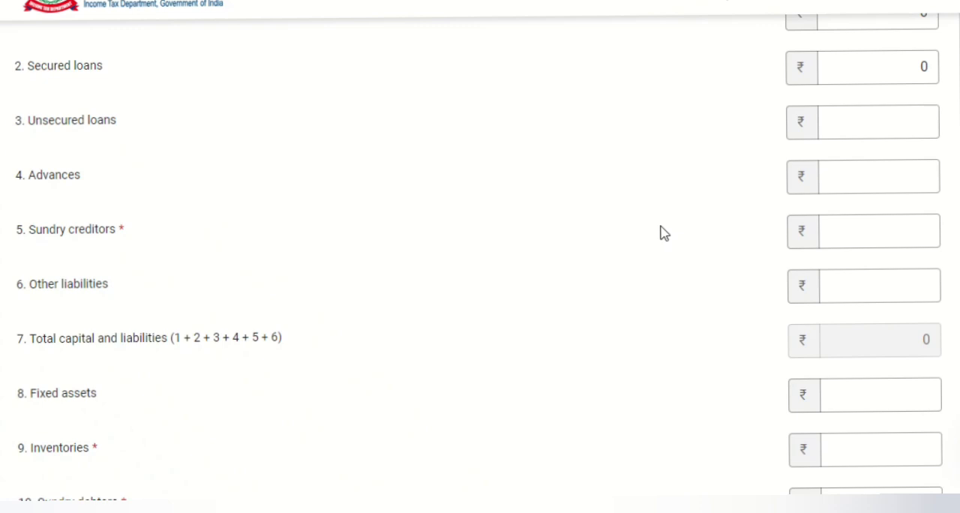
pyautogui.click(917, 228)
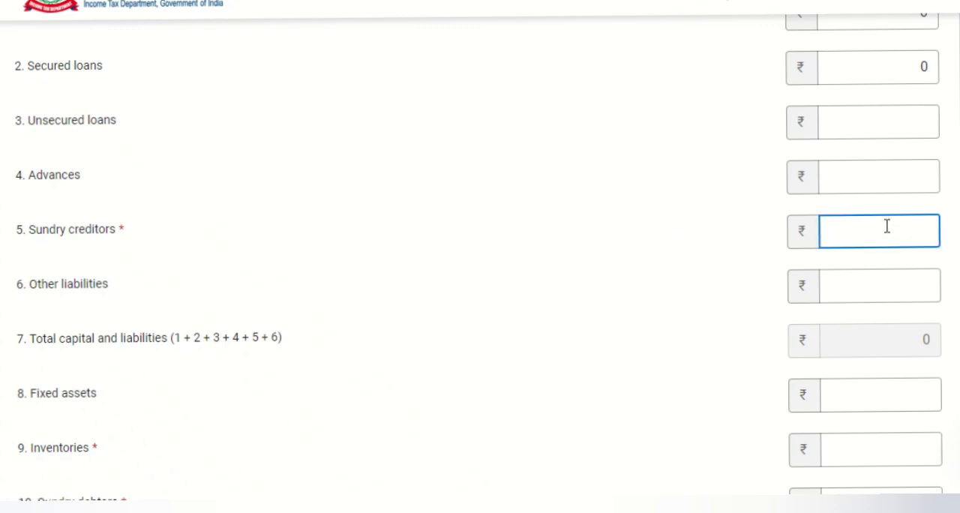
pyautogui.write('0')
pyautogui.press('Tab')
pyautogui.write('0')
pyautogui.press('Tab')
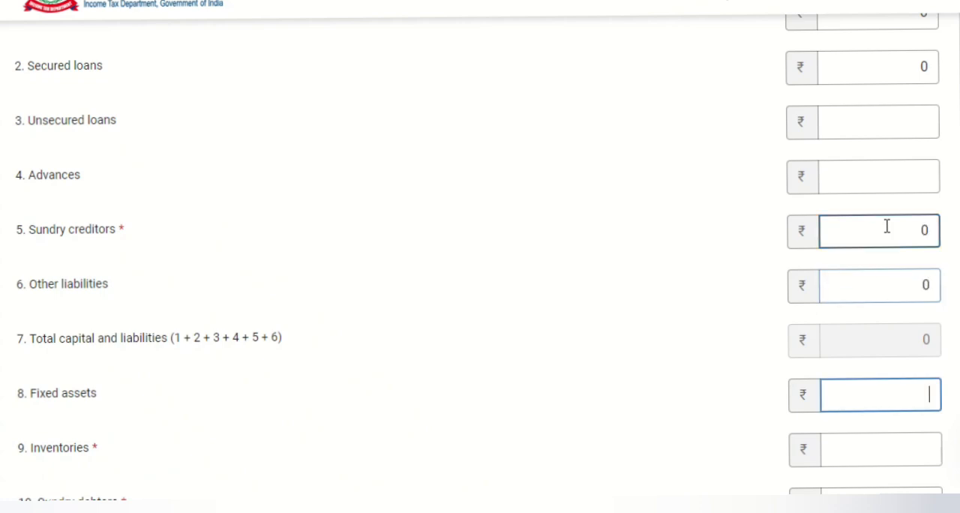
# - Set the asset fields from fixed assets through other assets to 0 and add the financial particulars
pyautogui.scroll(-3, 889, 217)
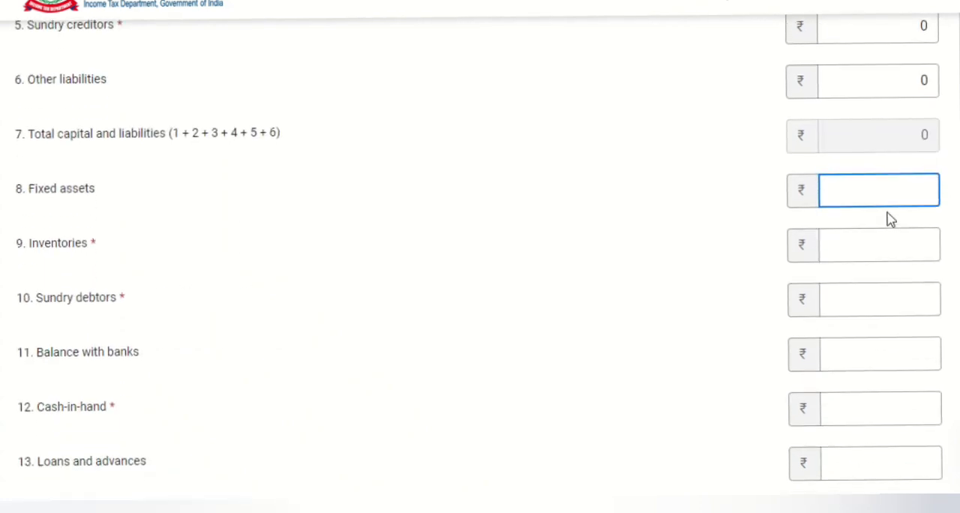
pyautogui.write('0')
pyautogui.press('Tab')
pyautogui.write('0')
pyautogui.press('Tab')
pyautogui.write('0')
pyautogui.press('Tab')
pyautogui.write('0')
pyautogui.press('Tab')
pyautogui.write('0')
pyautogui.press('Tab')
pyautogui.write('0')
pyautogui.press('Tab')
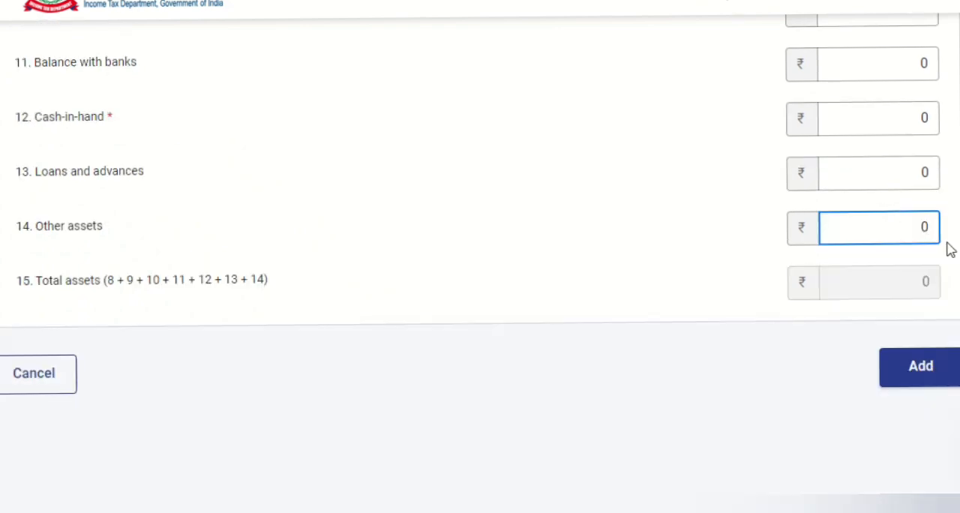
pyautogui.click(906, 377)
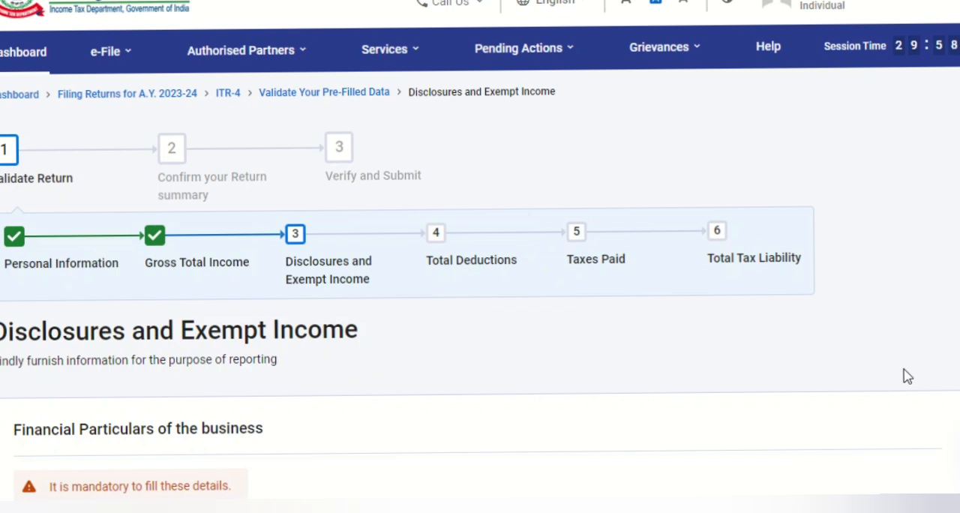
# - Examine the form for turnover or gross receipts reported for GST, and leave it without adding a GSTIN
pyautogui.scroll(-2, 906, 377)
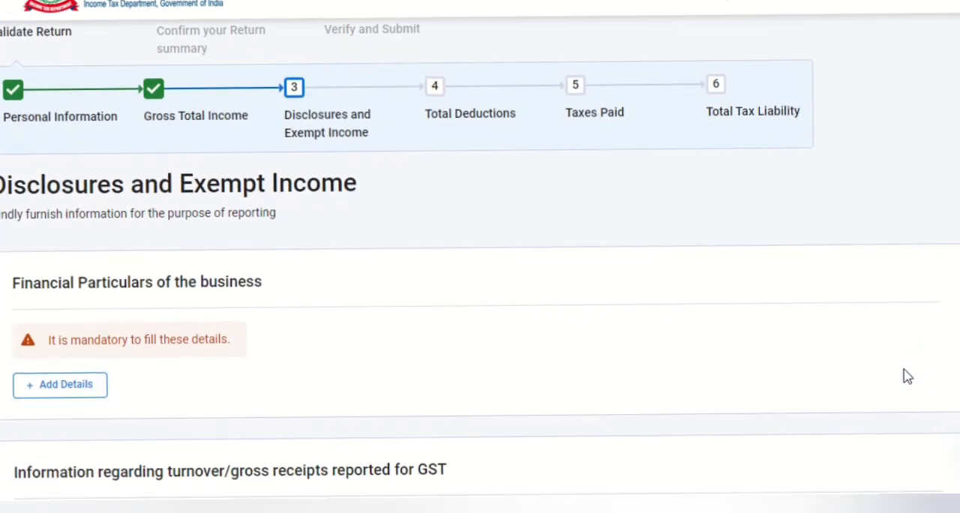
pyautogui.scroll(-3, 906, 377)
pyautogui.scroll(-3, 906, 377)
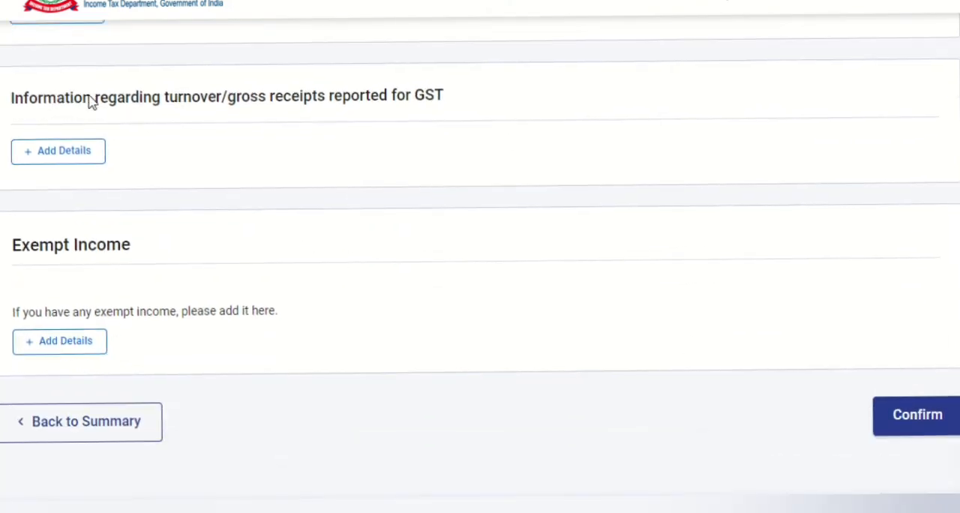
pyautogui.click(35, 155)
pyautogui.scroll(-3, 36, 160)
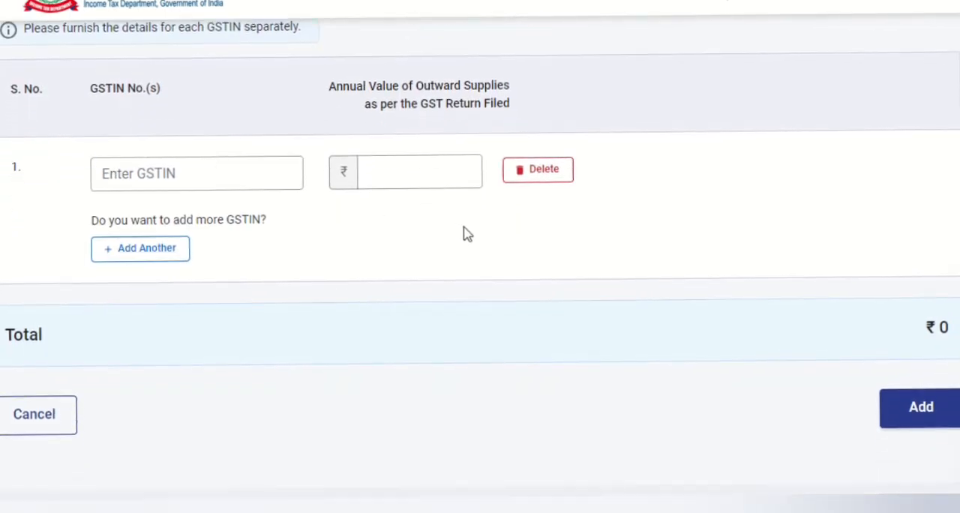
pyautogui.click(21, 422)
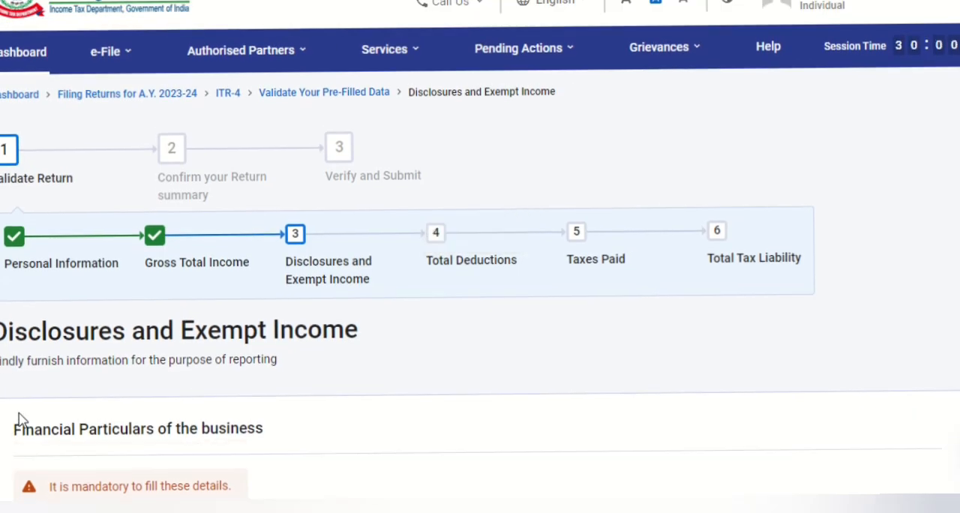
# - Confirm the Disclosures and Exempt Income section without adding GST turnover or exempt income
pyautogui.scroll(-5, 784, 70)
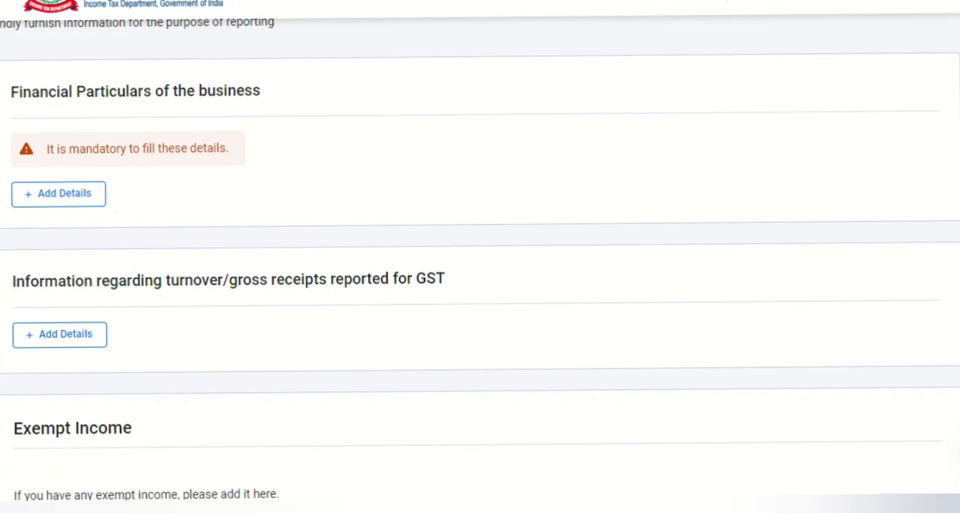
pyautogui.scroll(-4, 480, 262)
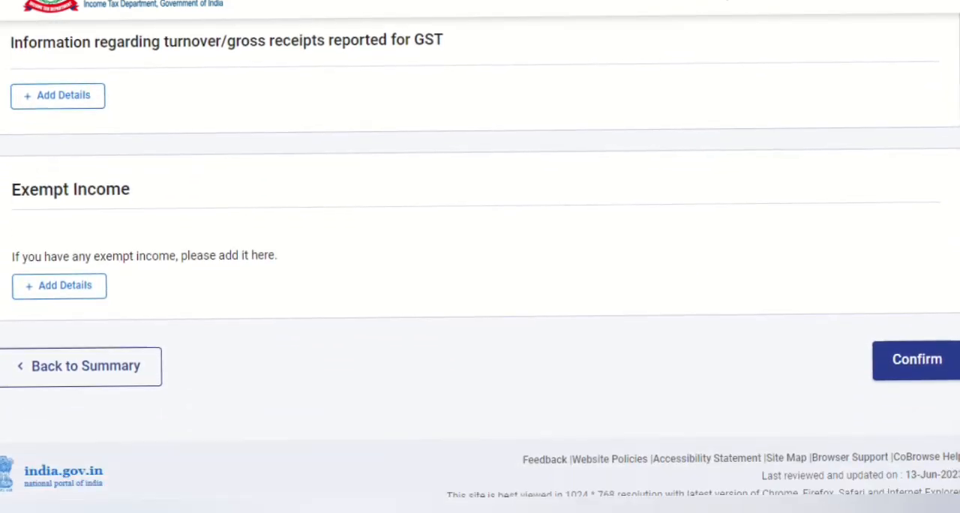
pyautogui.click(917, 361)
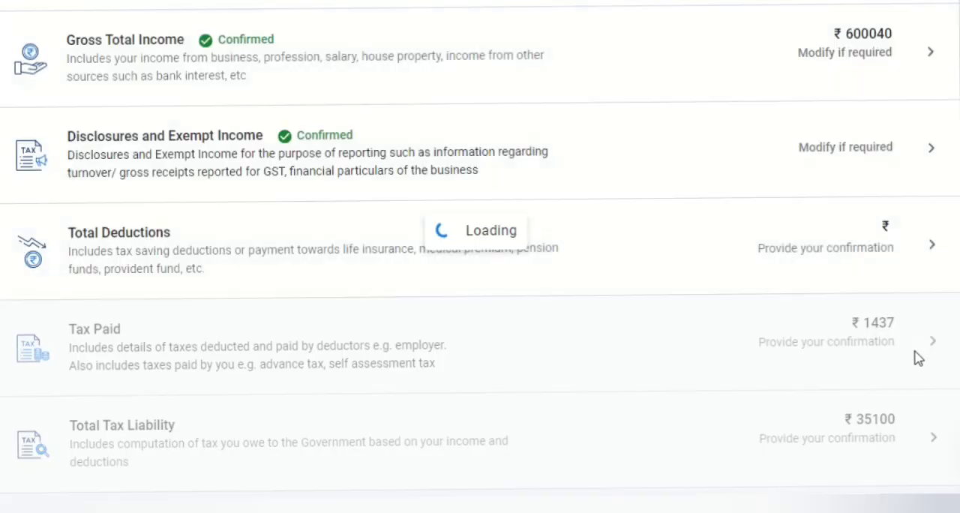
# - Open the Total Deductions section and skip its deduction eligibility questions
pyautogui.scroll(-8, 917, 359)
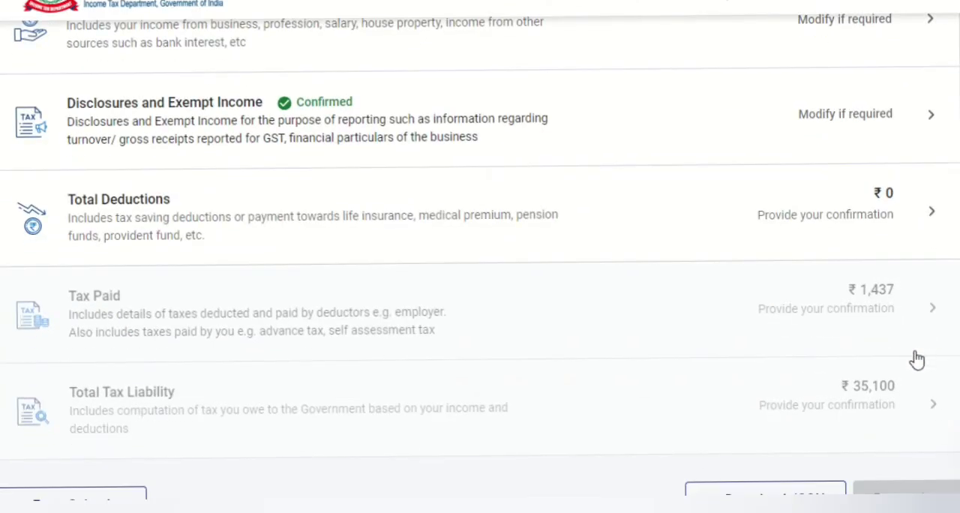
pyautogui.click(816, 215)
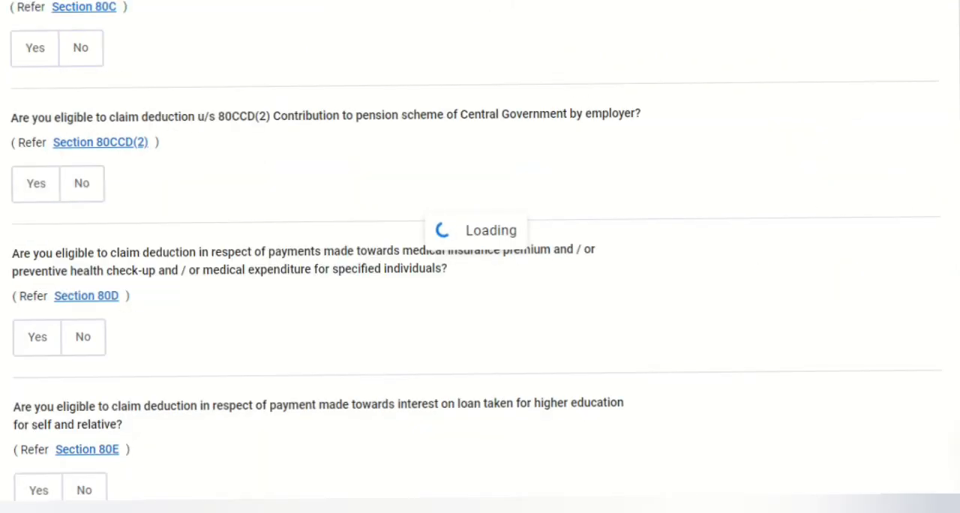
pyautogui.scroll(-10, 191, 357)
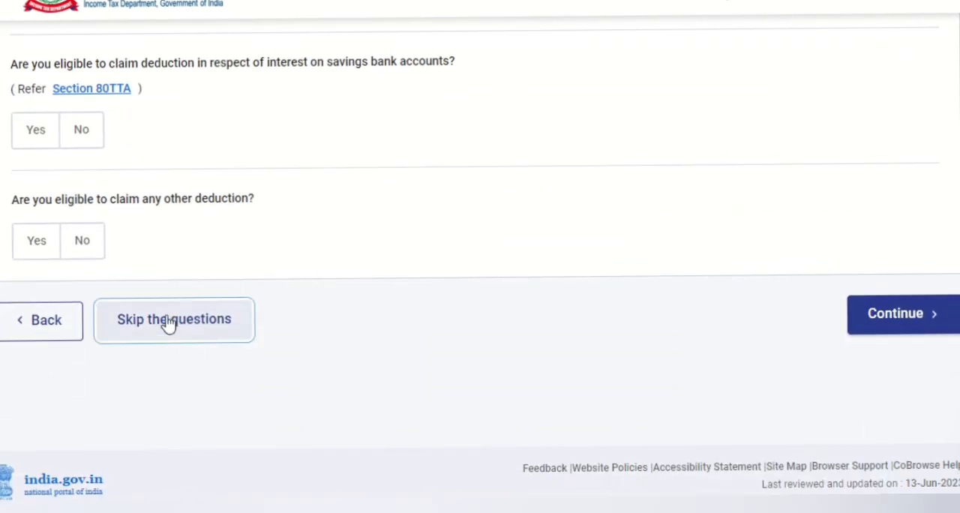
pyautogui.click(167, 321)
pyautogui.click(656, 310)
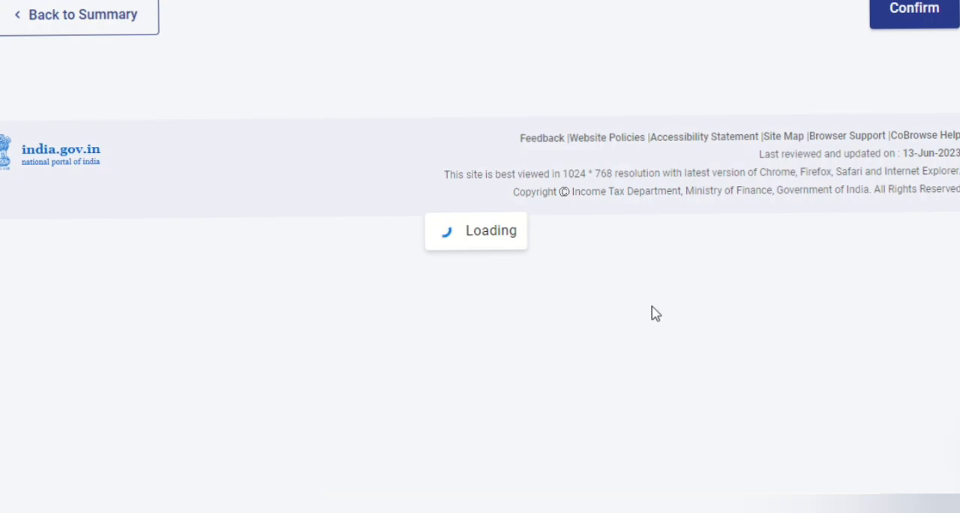
# - Confirm the Total Deductions section without adding any deduction claims
pyautogui.scroll(-2, 655, 312)
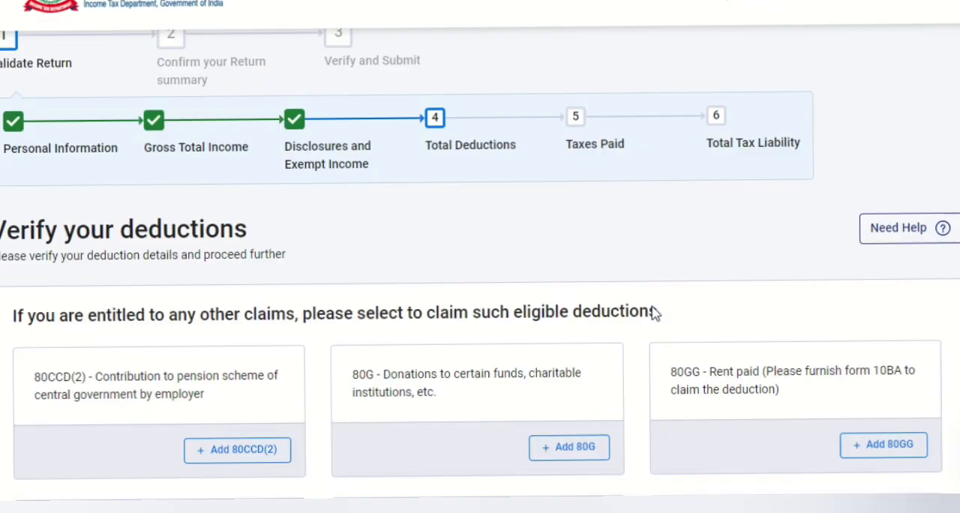
pyautogui.scroll(-10, 655, 312)
pyautogui.click(938, 300)
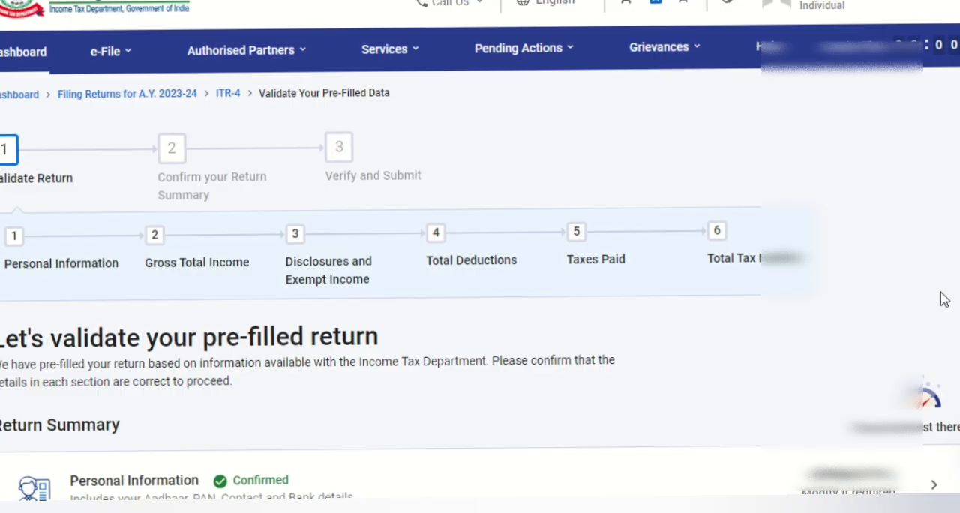
# - Open the Taxes Paid section, review its TDS and TCS details, and confirm it as pre-filled
pyautogui.scroll(-8, 944, 299)
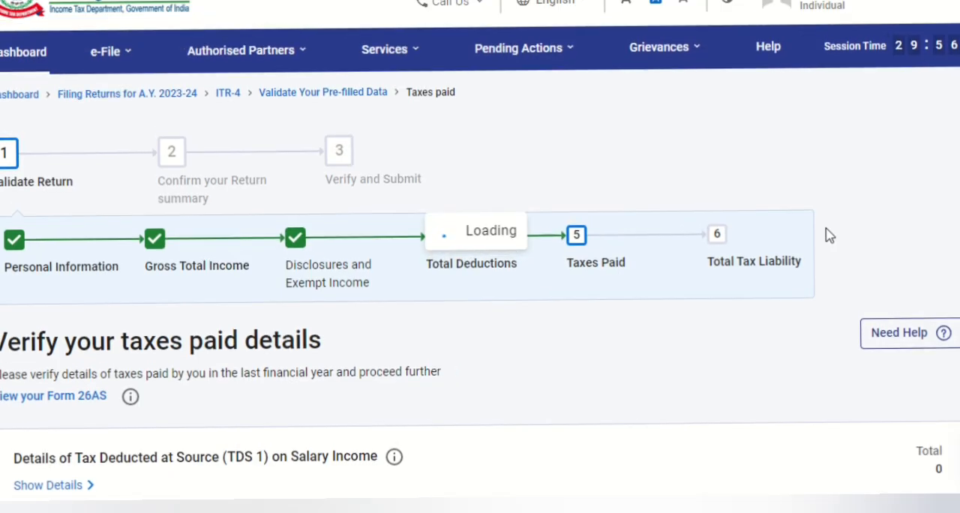
pyautogui.scroll(-2, 830, 235)
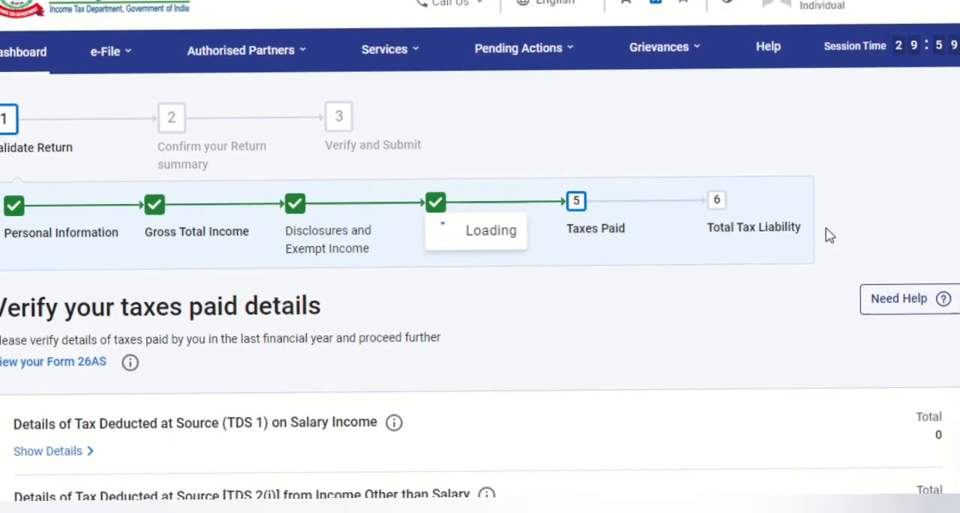
pyautogui.scroll(-7, 829, 235)
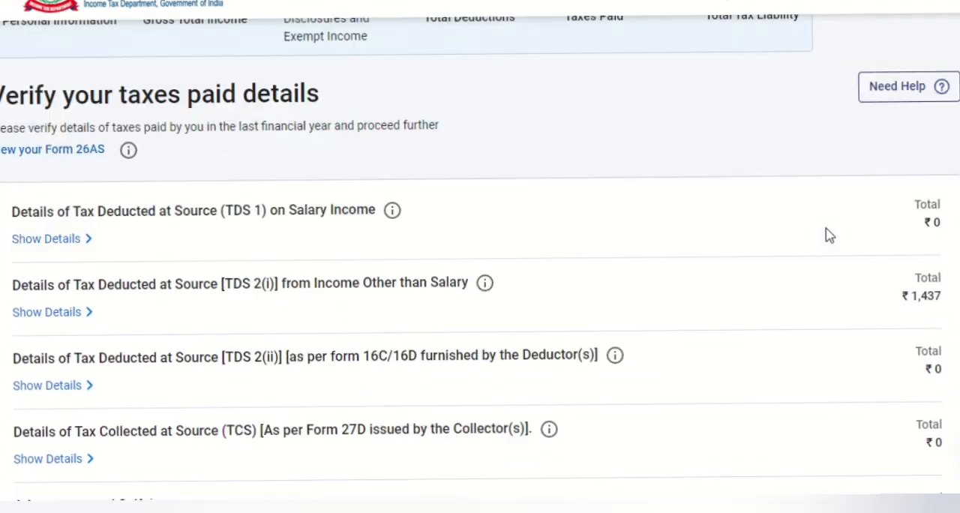
pyautogui.click(928, 321)
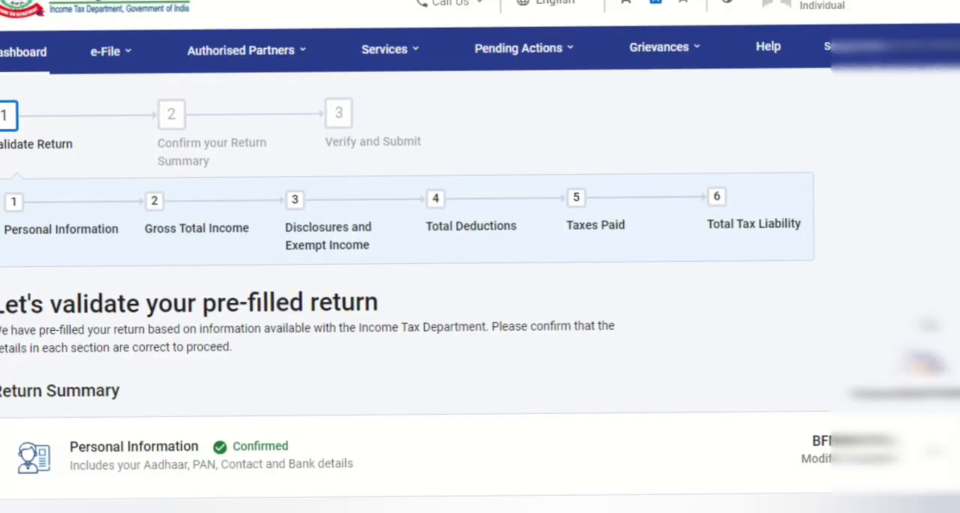
# - Open the Total Tax Liability section, review the tax and interest computation, and confirm it
pyautogui.scroll(-10, 876, 278)
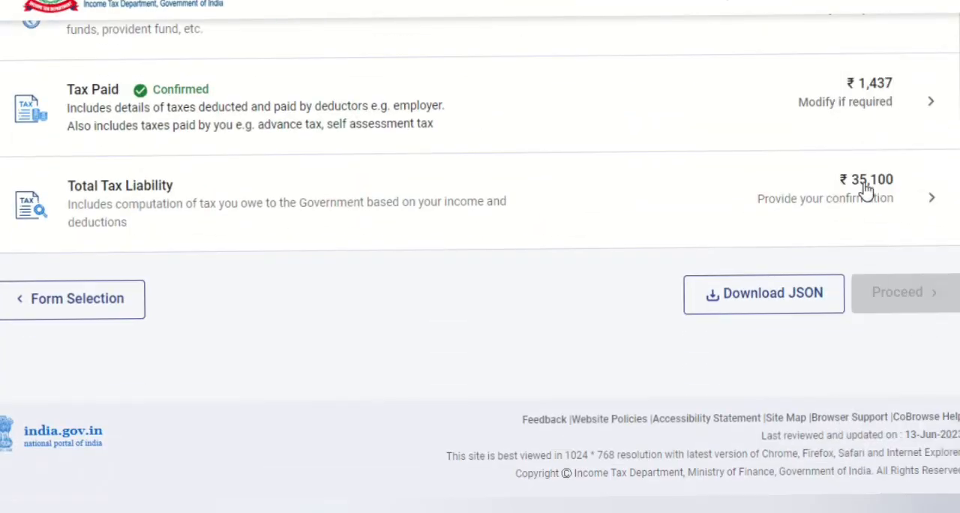
pyautogui.click(866, 190)
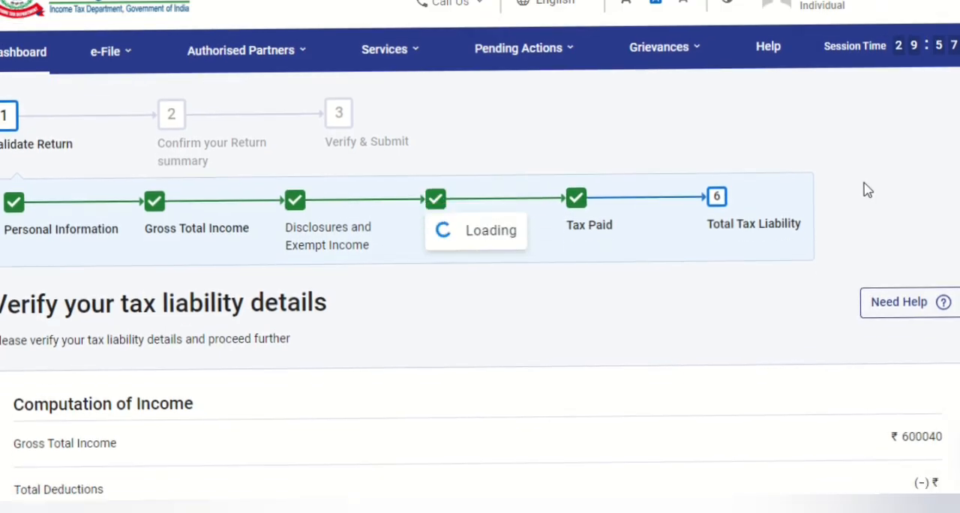
pyautogui.scroll(-6, 866, 189)
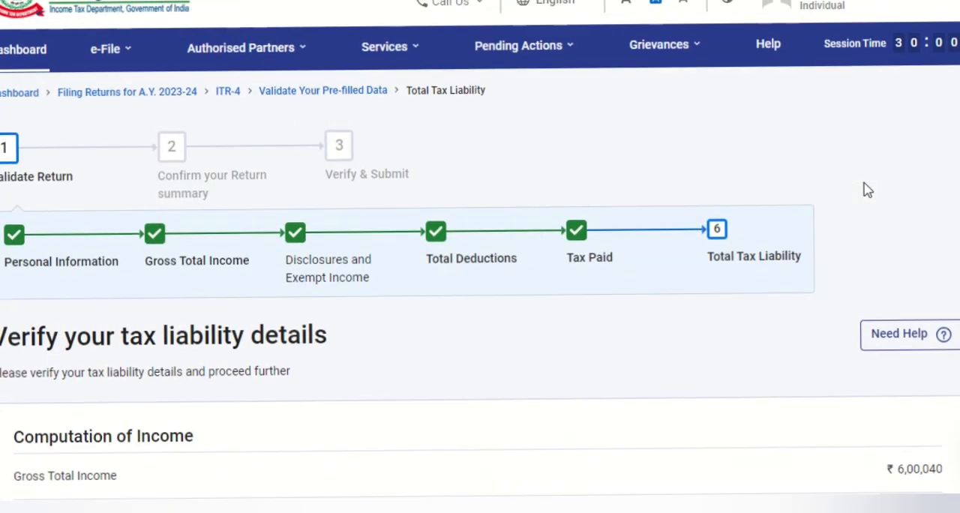
pyautogui.scroll(-8, 866, 189)
pyautogui.scroll(-7, 866, 190)
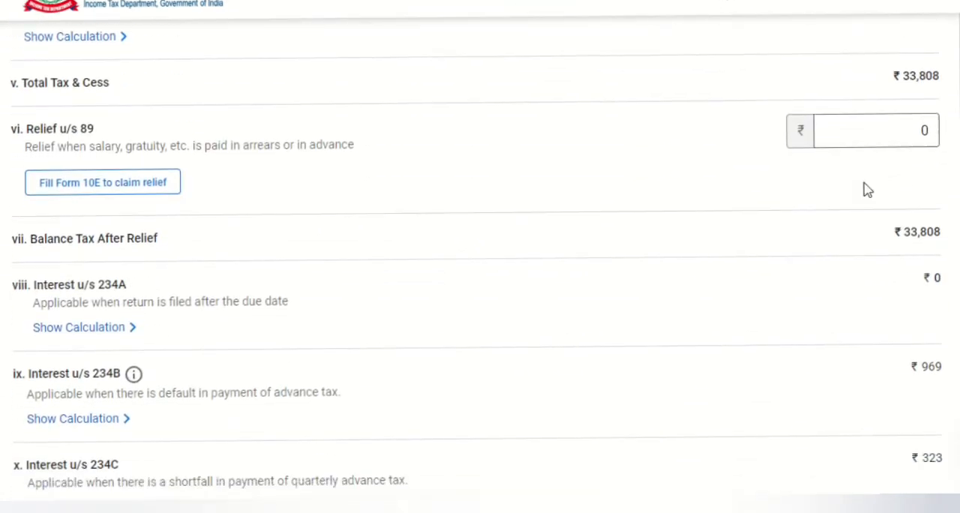
pyautogui.scroll(-2, 866, 190)
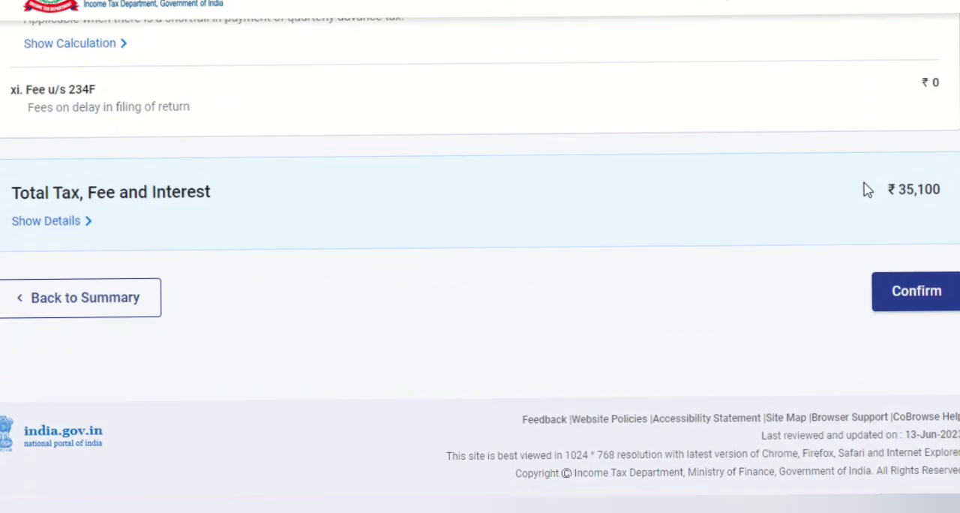
pyautogui.click(909, 297)
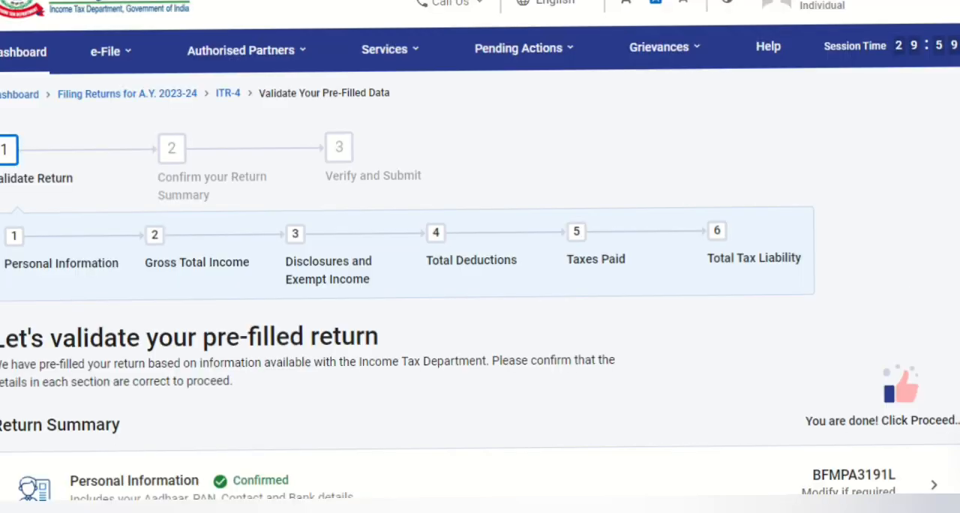
# - Proceed from the validated return sections to the tax summary
pyautogui.scroll(-10, 912, 298)
pyautogui.scroll(-1, 930, 399)
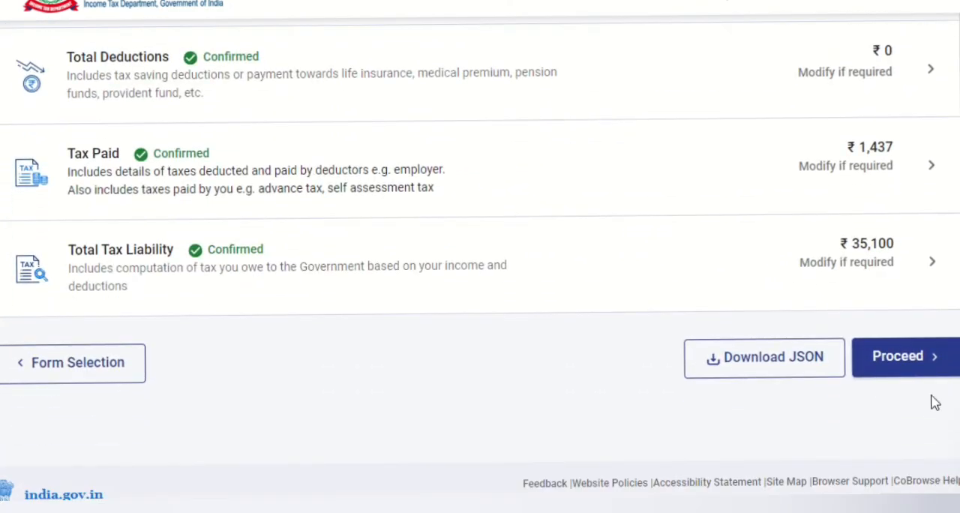
pyautogui.click(885, 365)
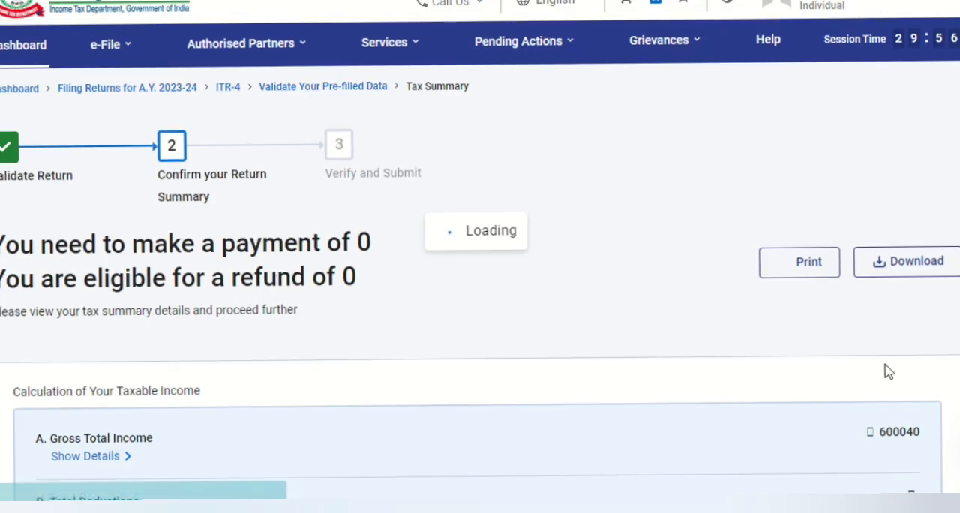
# - Examine the tax summary down to the payment options and switch to the PowerPoint slide show
pyautogui.scroll(-3, 887, 369)
pyautogui.scroll(-4, 887, 371)
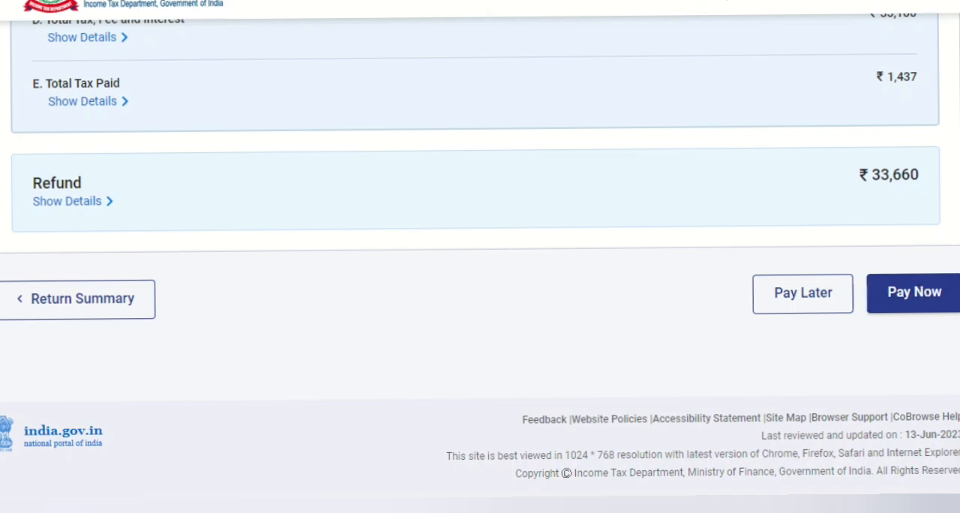
pyautogui.hotkey('alt', 'Tab')
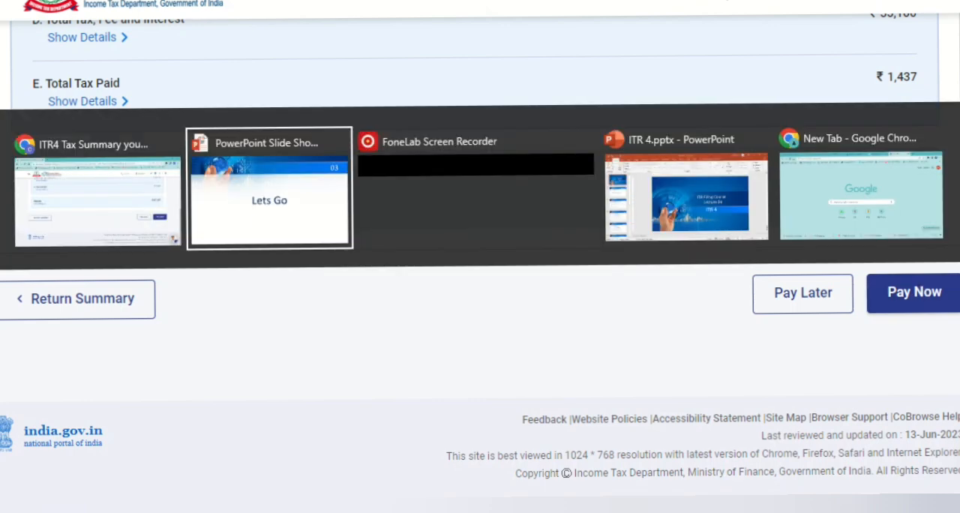